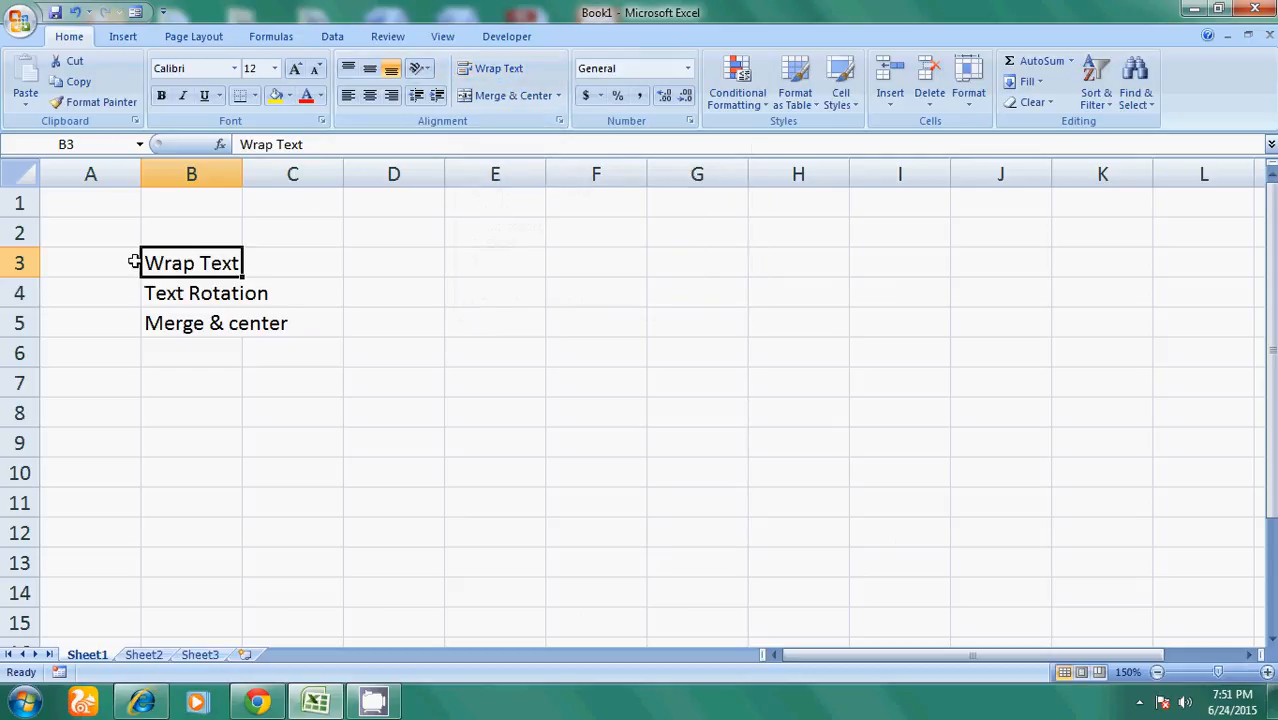
- Select the Text Rotation label cell, then a few empty cells in row 5
left_click(155, 294)
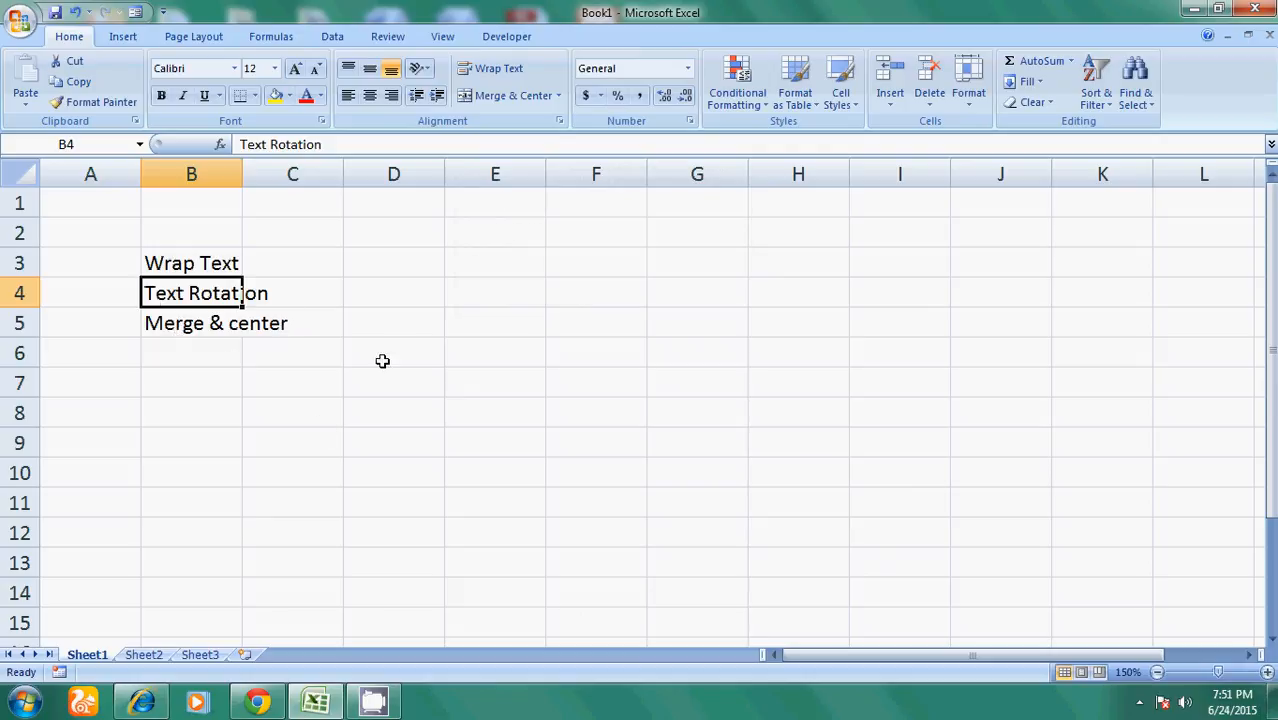
left_click(401, 323)
left_click(491, 323)
left_click(590, 331)
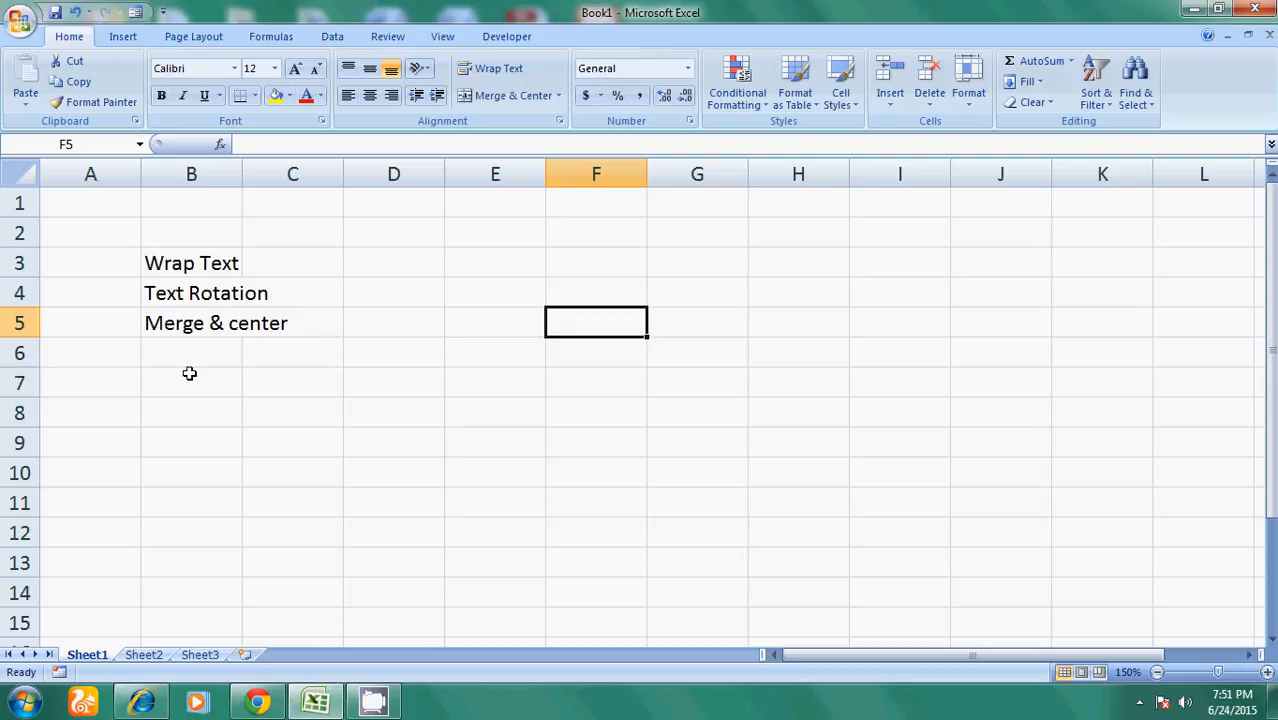
- Enter jgjgjgfjgfjsgdfjhsgfjgsfjgsdjfgjsf in C7 so it spills across columns D and E
left_click(290, 381)
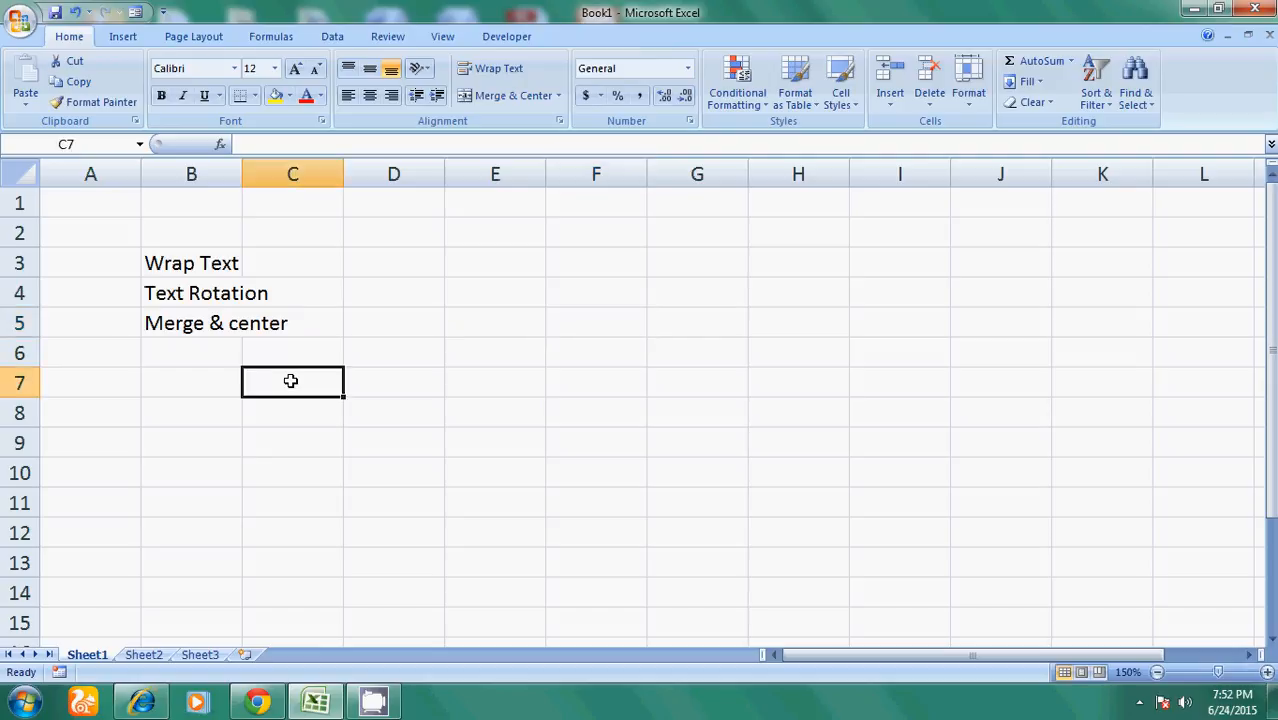
type("jgjgjgfj")
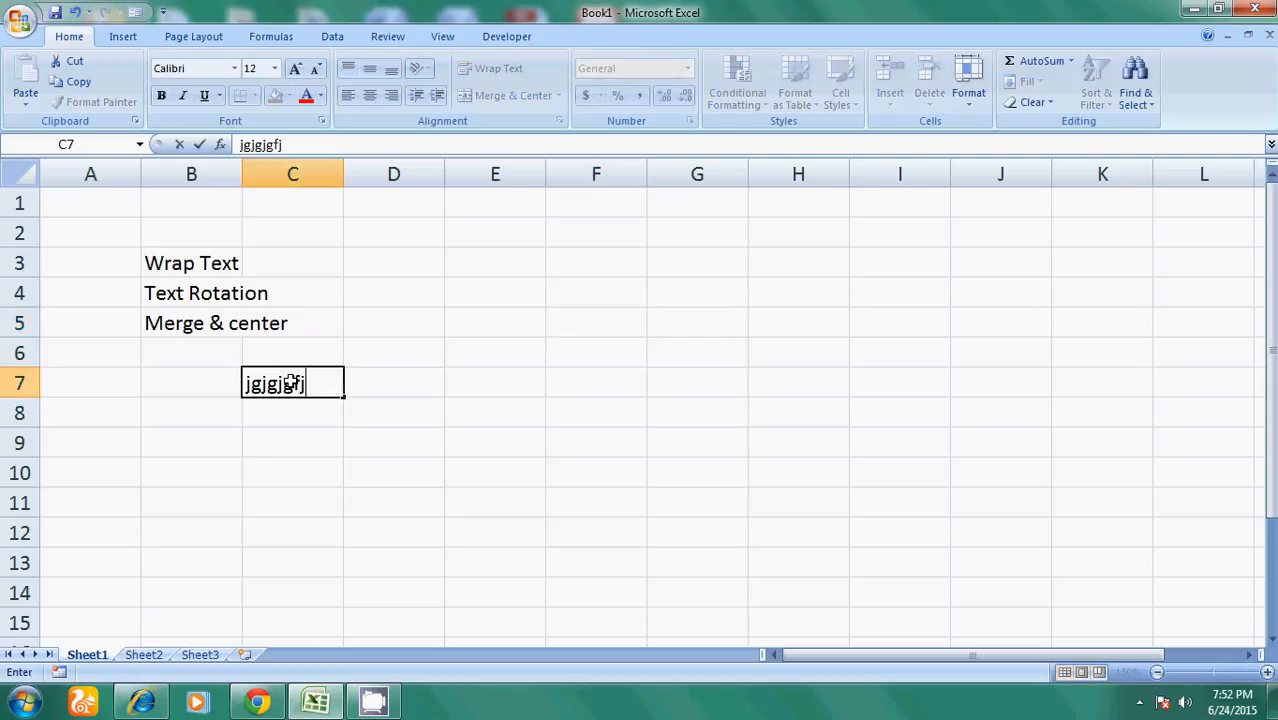
type("gfjsgdfjhsgfjgsfjgsdjfgjsf")
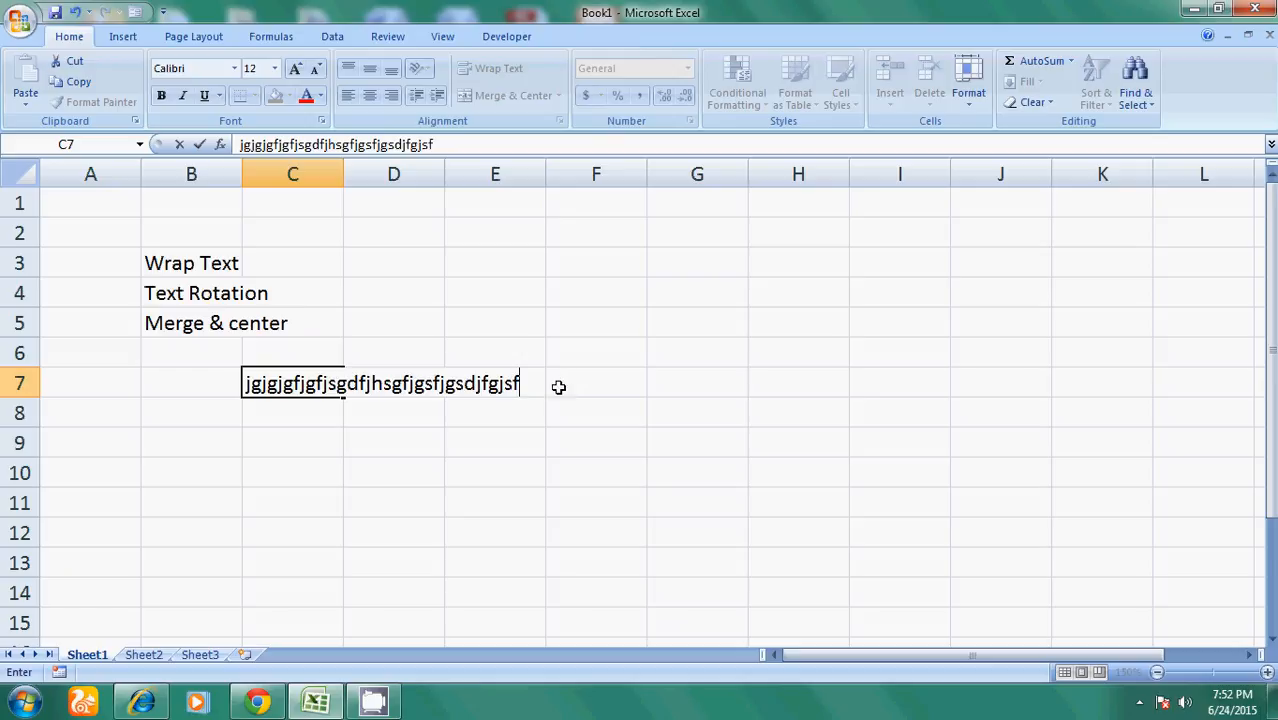
left_click(476, 473)
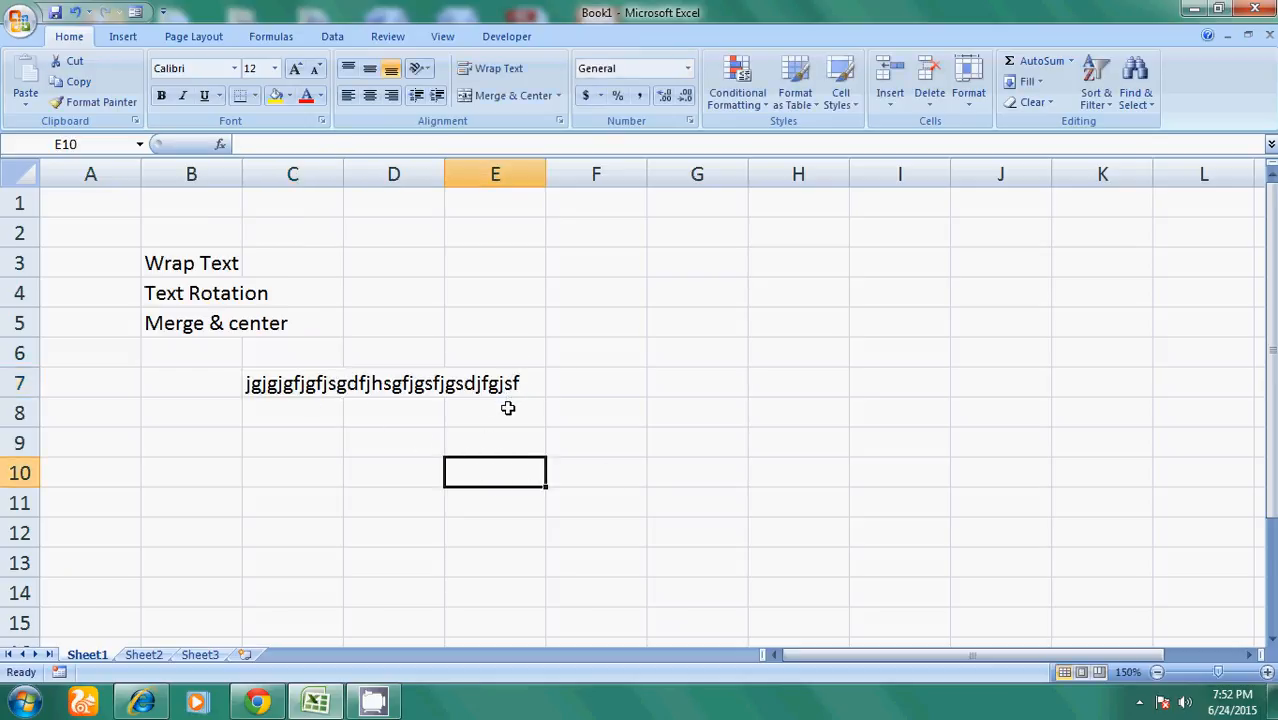
- Reselect C7 and review its text in the formula bar, leaving it unchanged
left_click(294, 382)
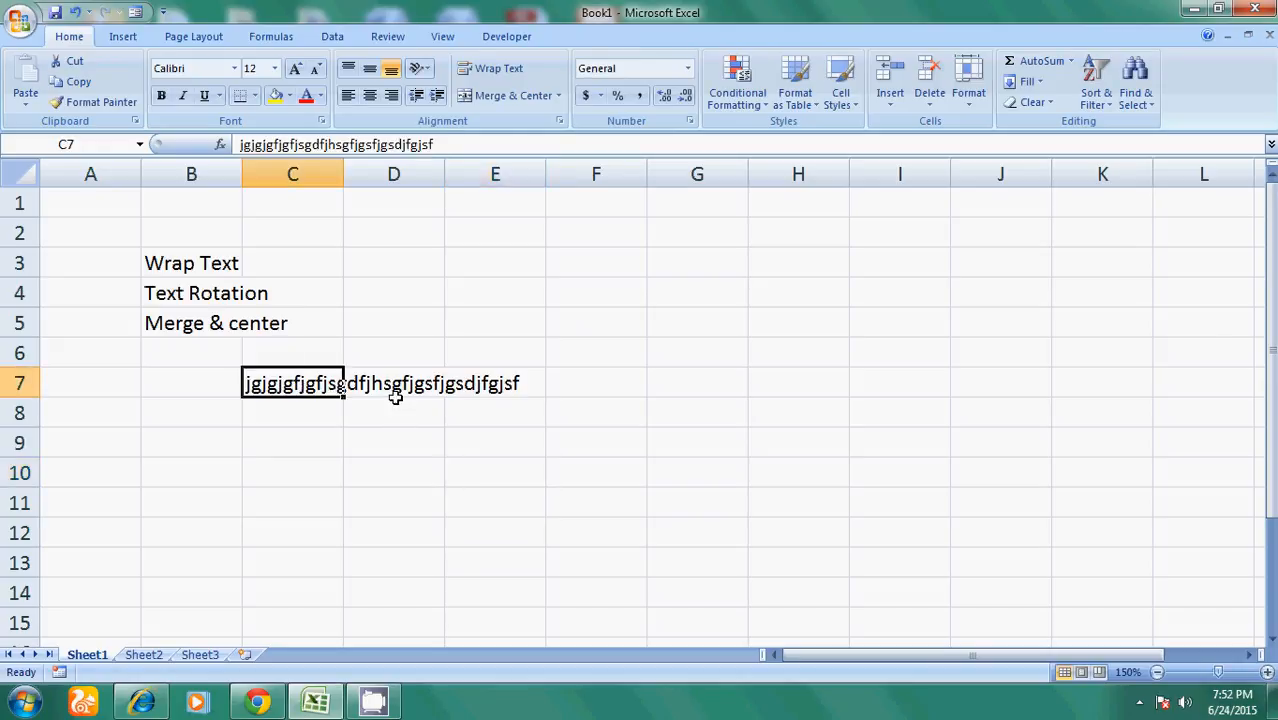
left_click_drag(434, 145, 238, 144)
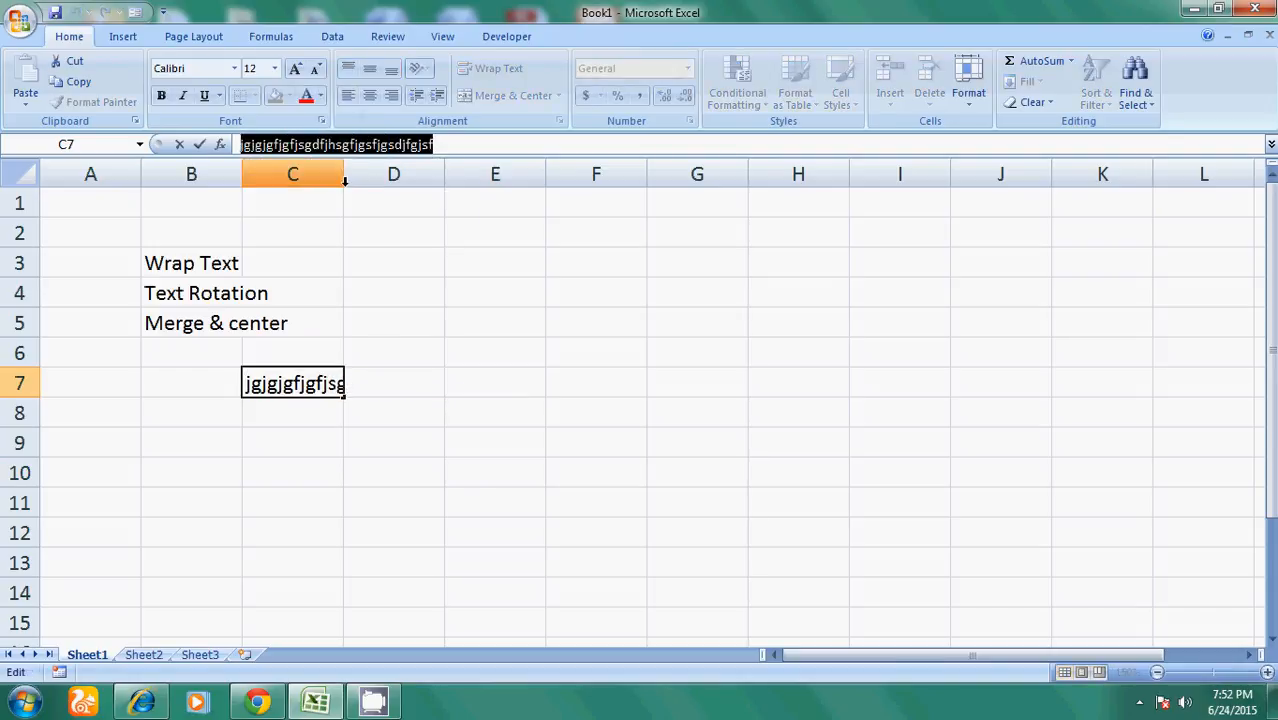
left_click(397, 436)
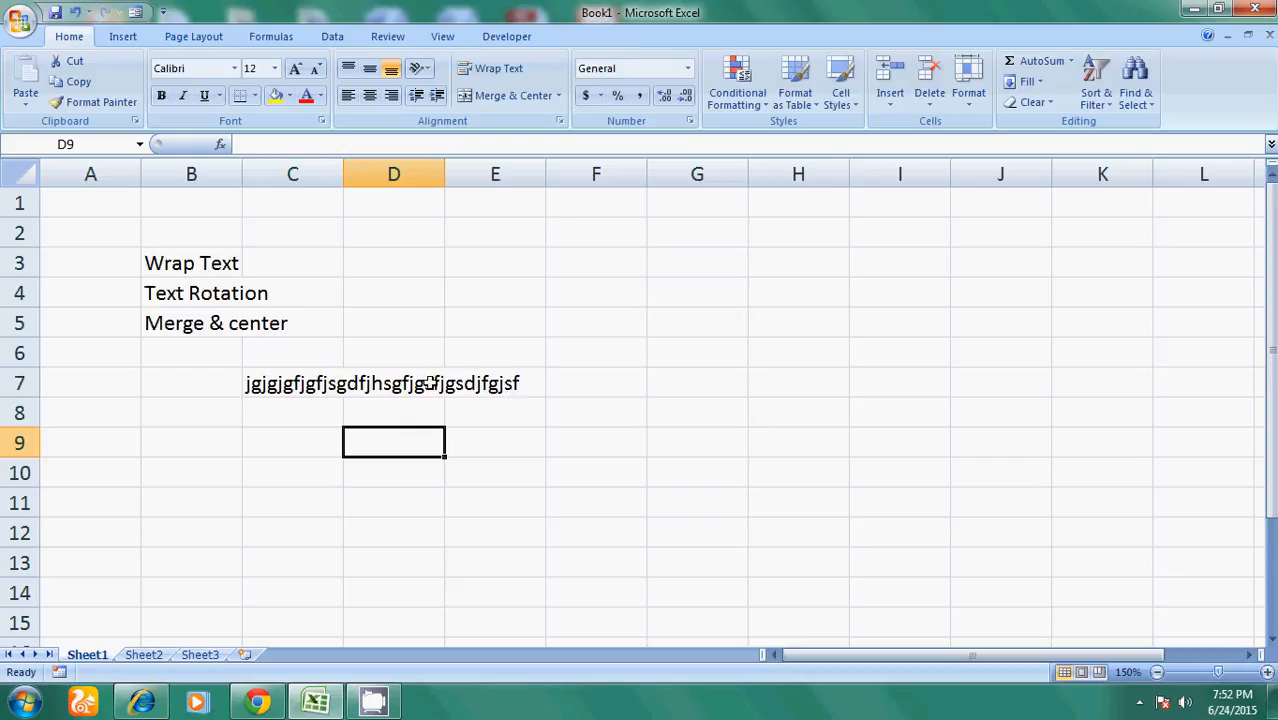
left_click(285, 383)
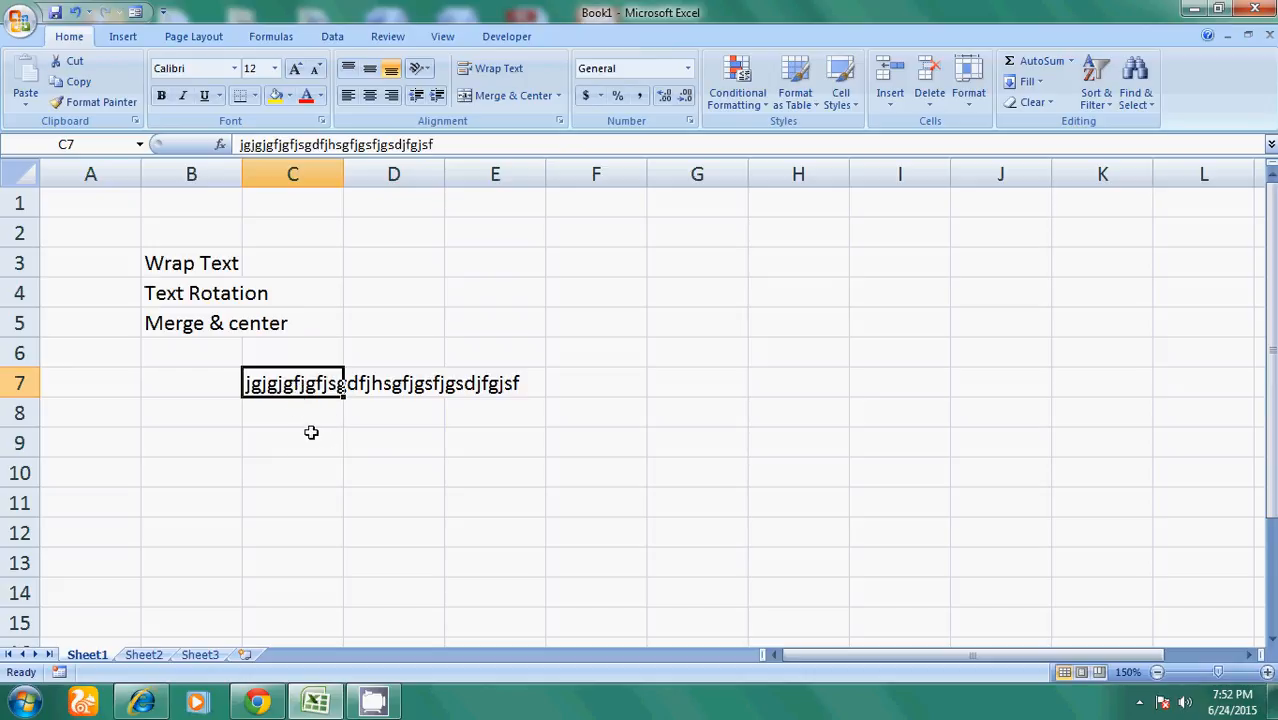
left_click(389, 473)
- Apply Wrap Text and Middle Align to C7's long string, giving three centred lines
left_click(303, 381)
left_click(497, 70)
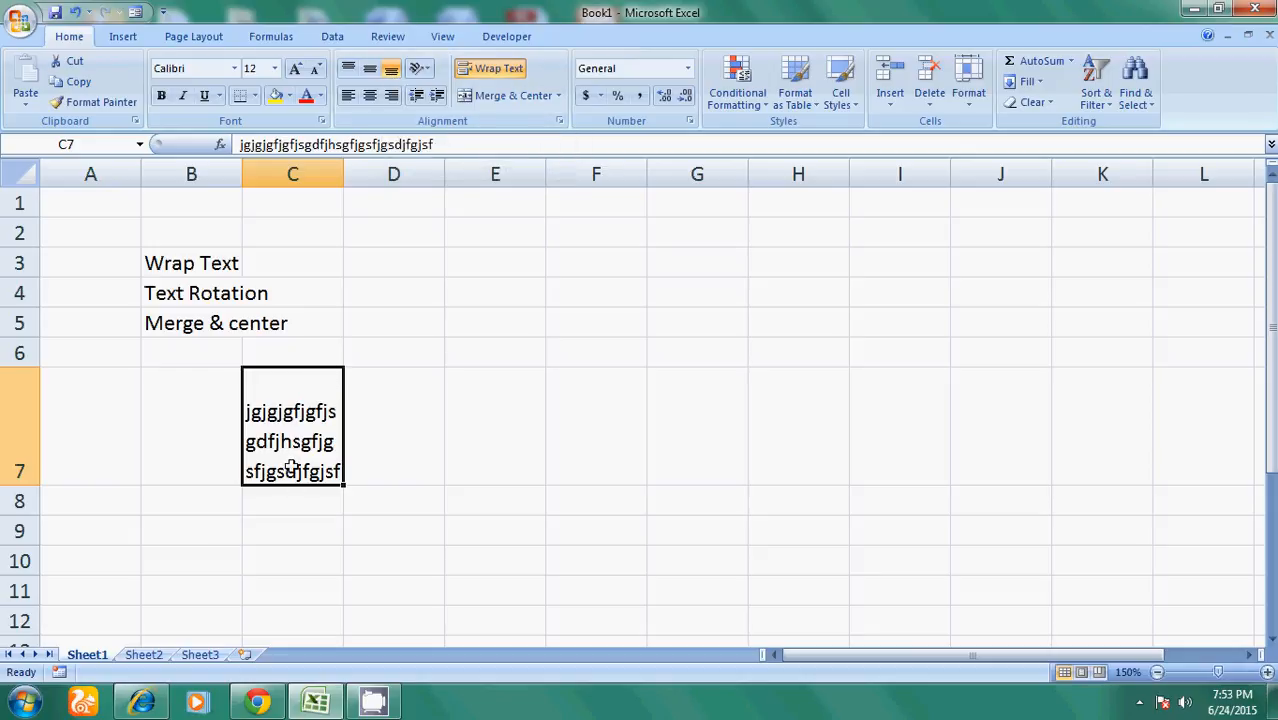
left_click(369, 70)
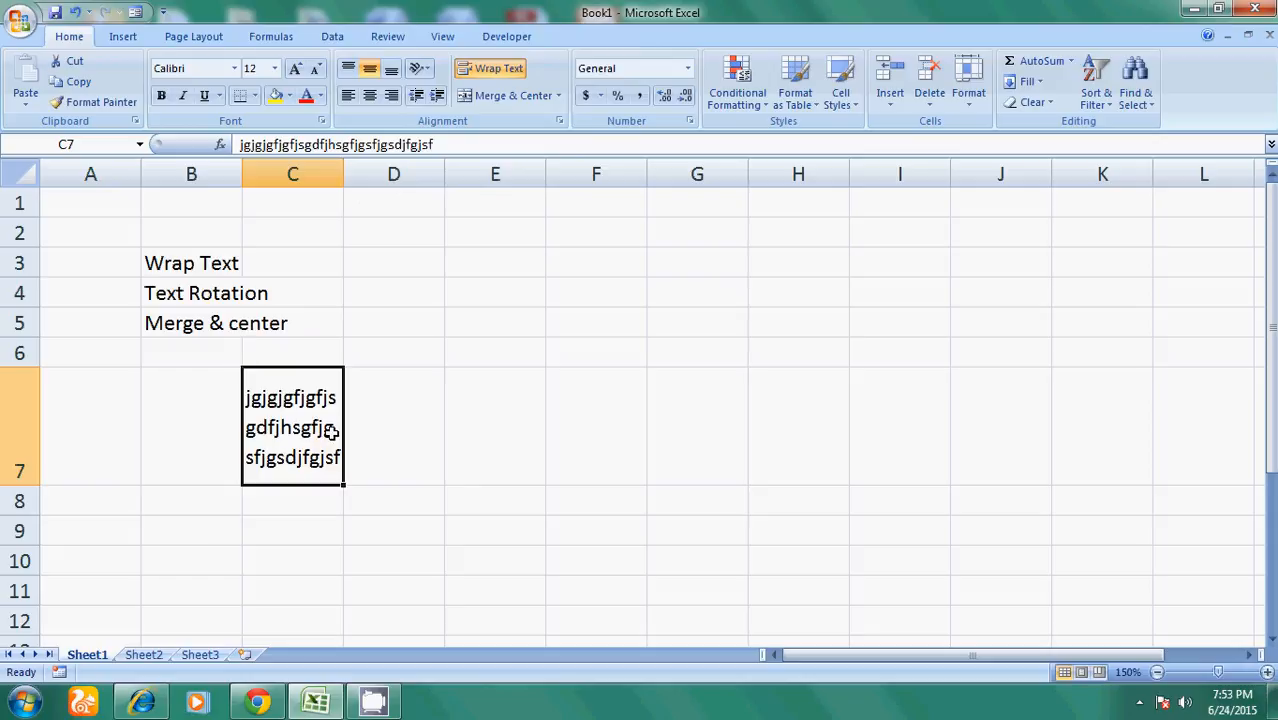
left_click(370, 418)
- Type 'this is called Wrap text' in D7, then apply Wrap Text and Middle Align
type("t")
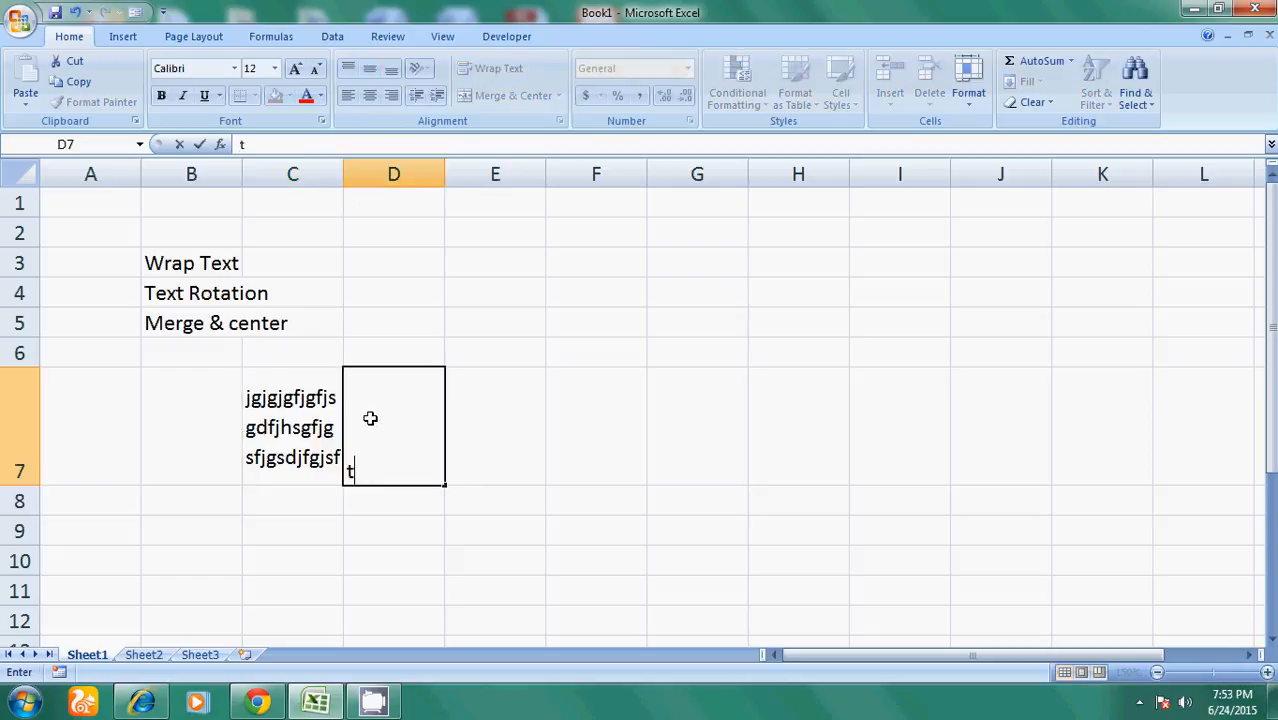
type("his is cla")
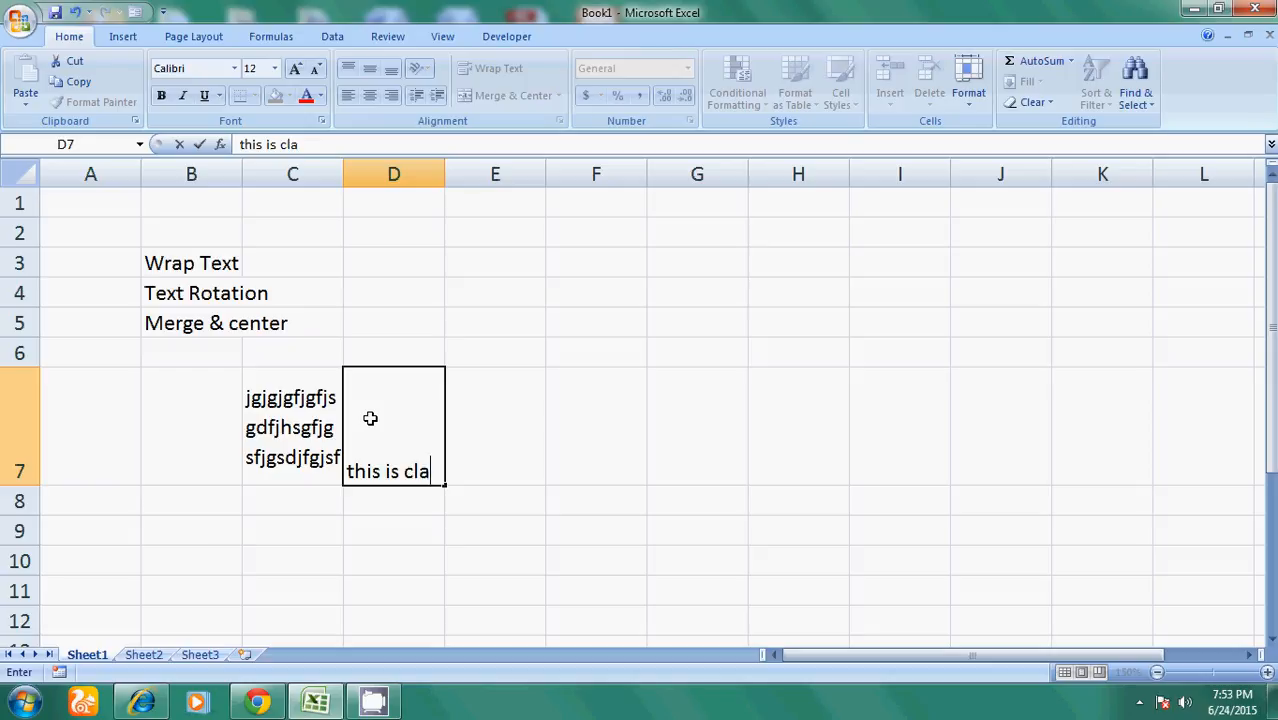
key("BackSpace")
key("BackSpace")
type("alle")
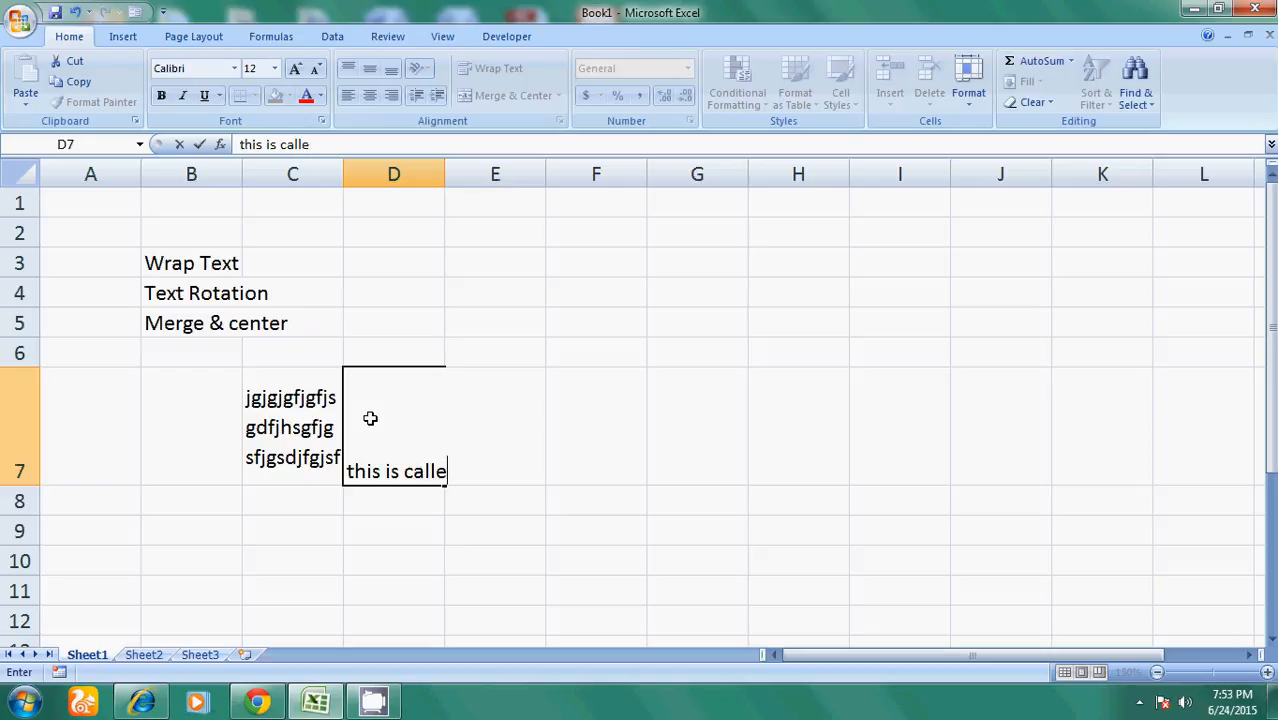
type("d Wrap ")
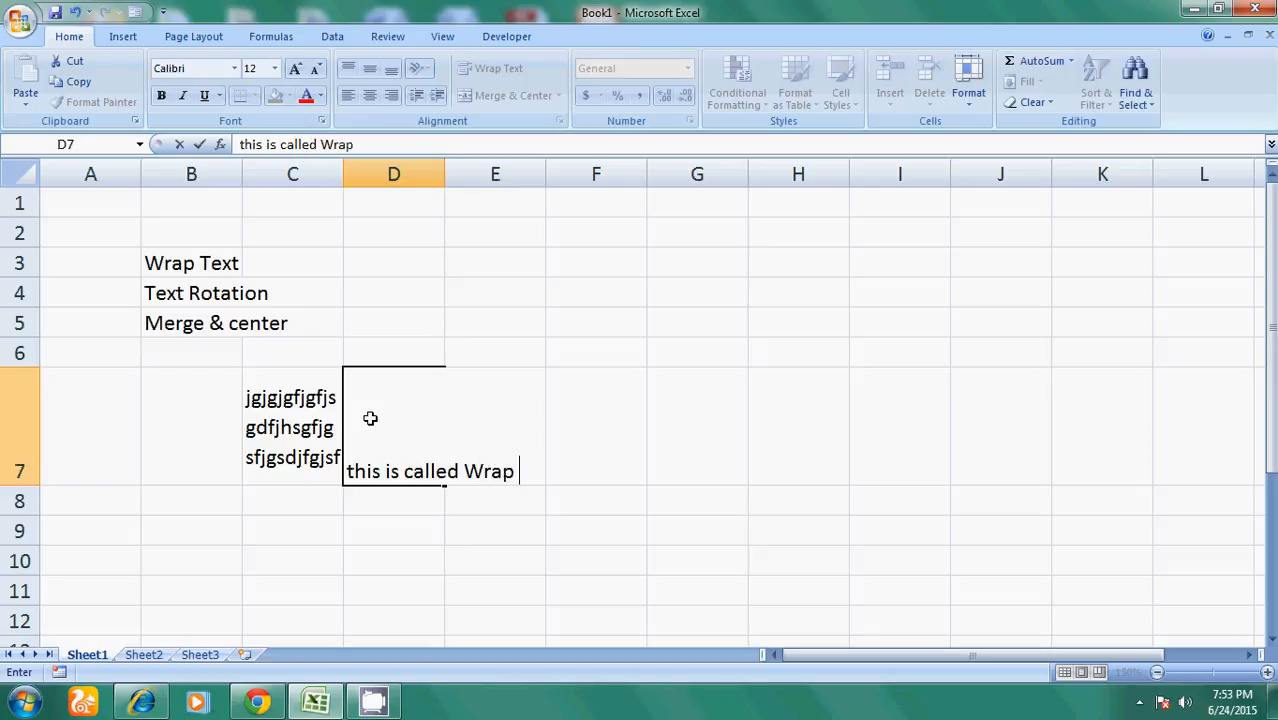
type("text")
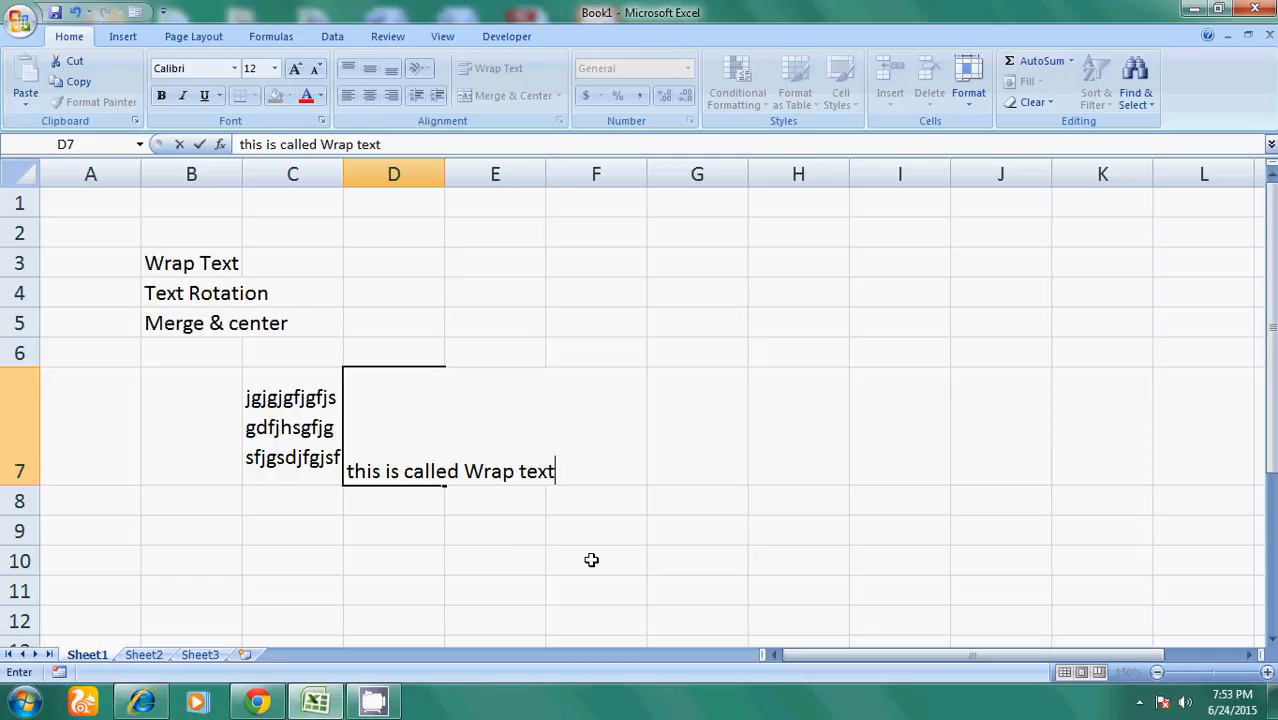
left_click(591, 560)
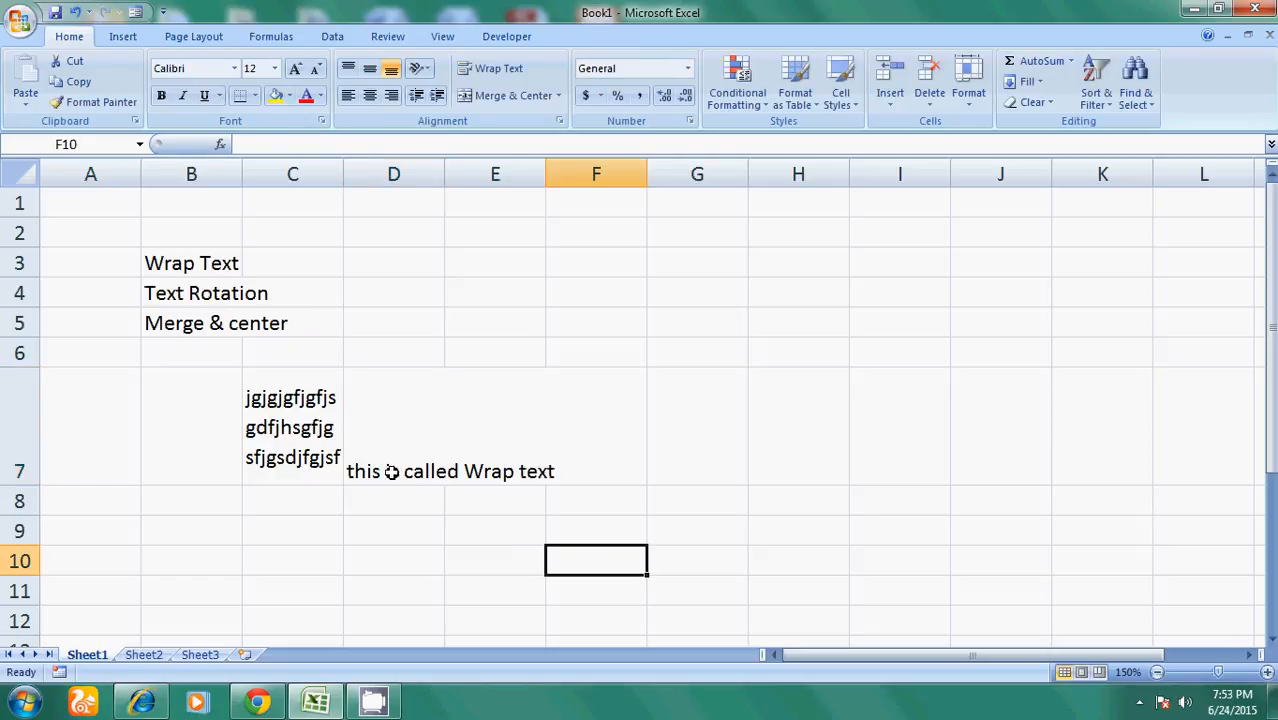
left_click(391, 472)
left_click(497, 68)
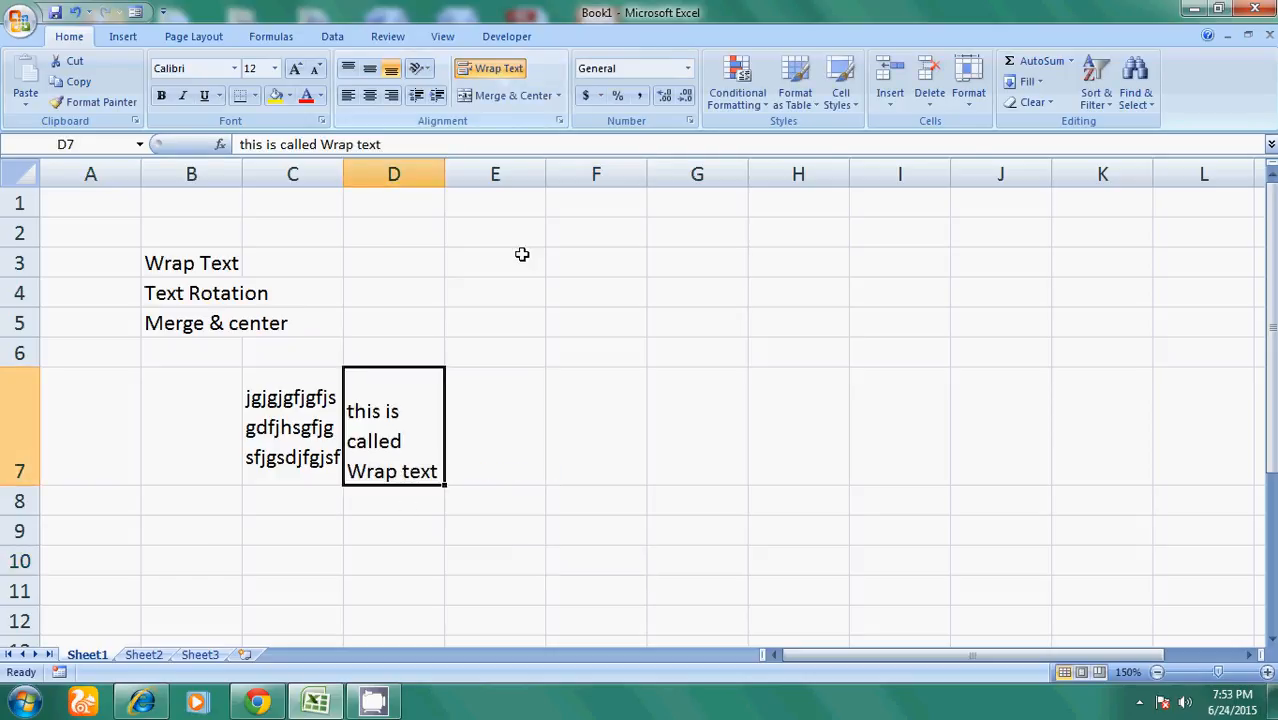
left_click(369, 76)
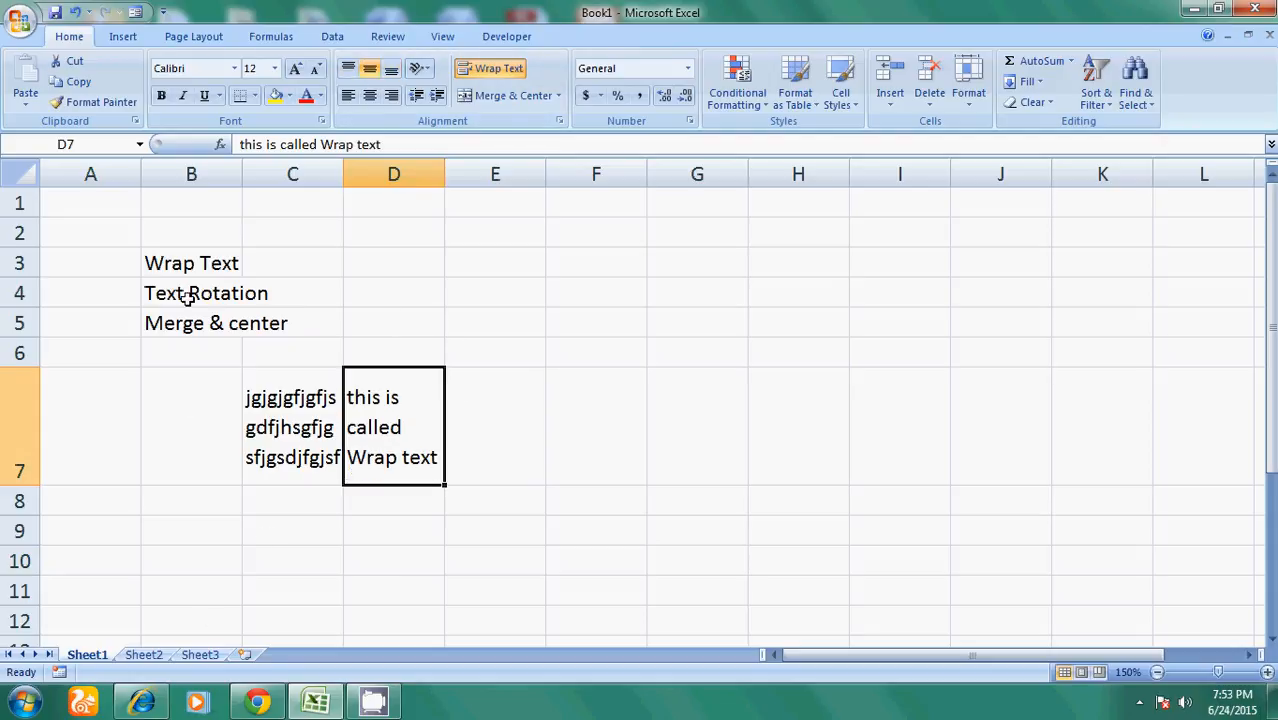
left_click(373, 530)
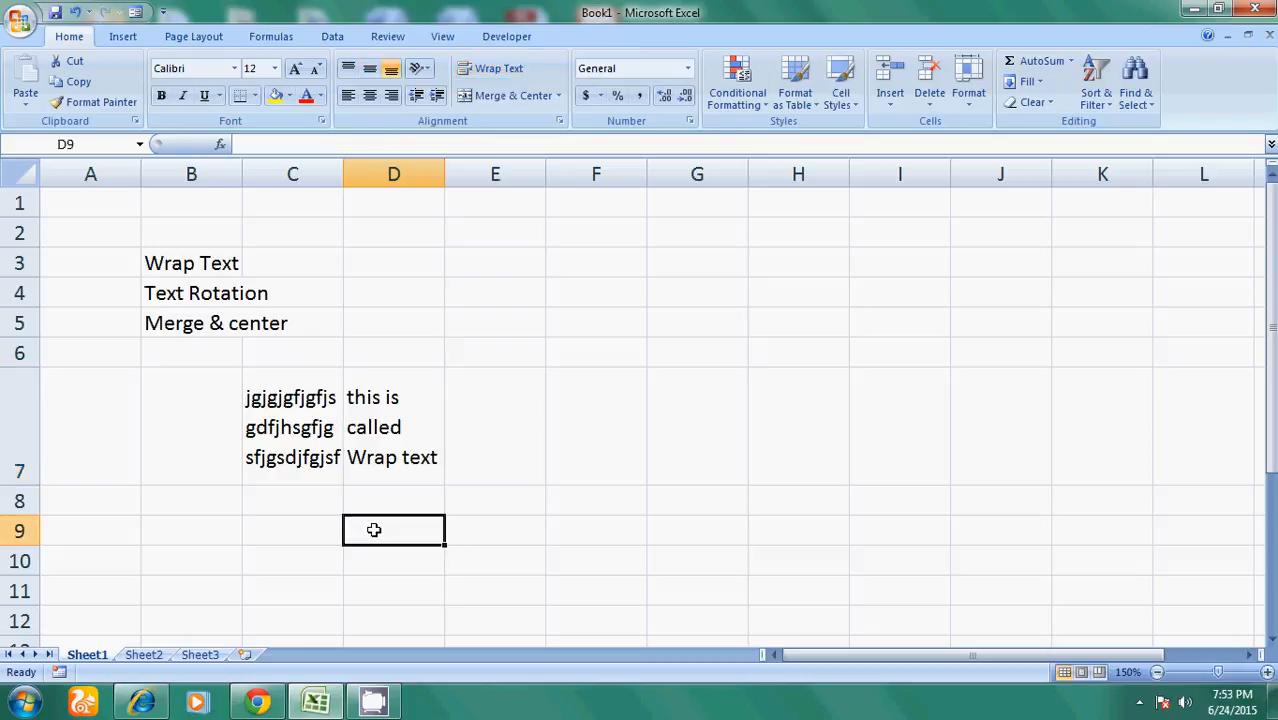
- Enter gjhgjhgfjsgfdjs in D9 and gjhgfjgfjsg in E9, then reselect D9
type("gjhgjhgfjsgfdjs")
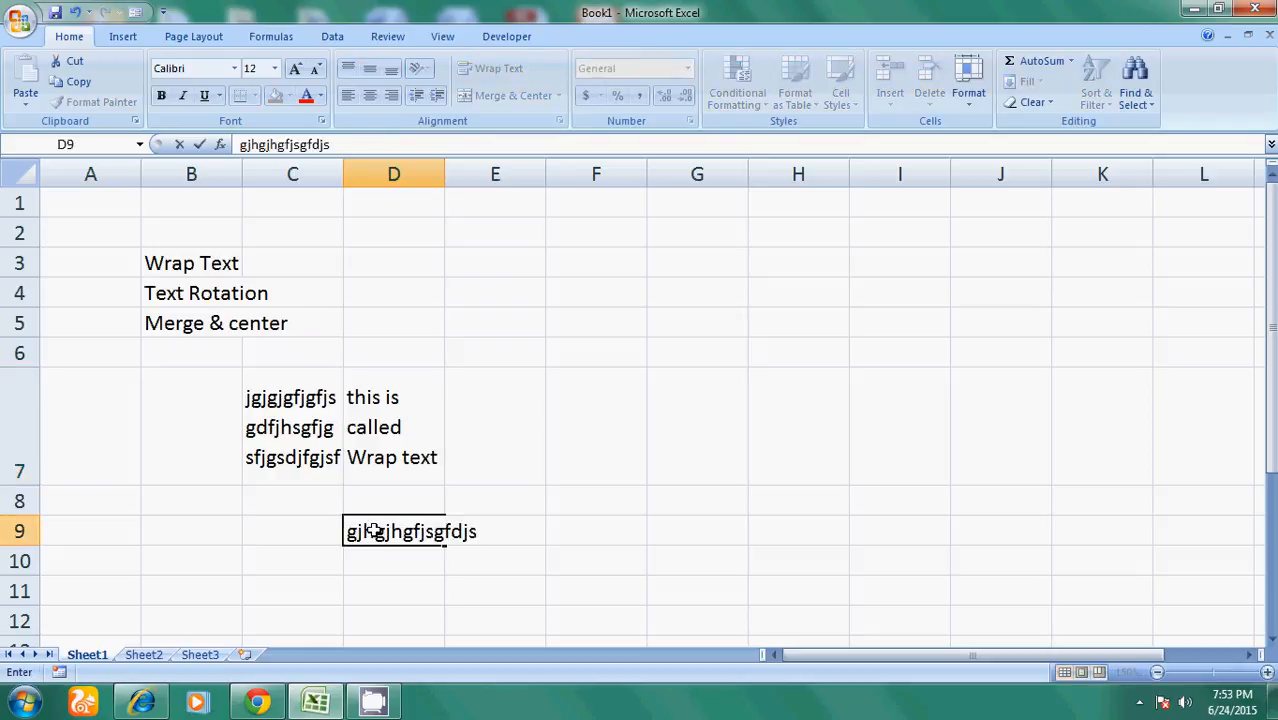
key("Tab")
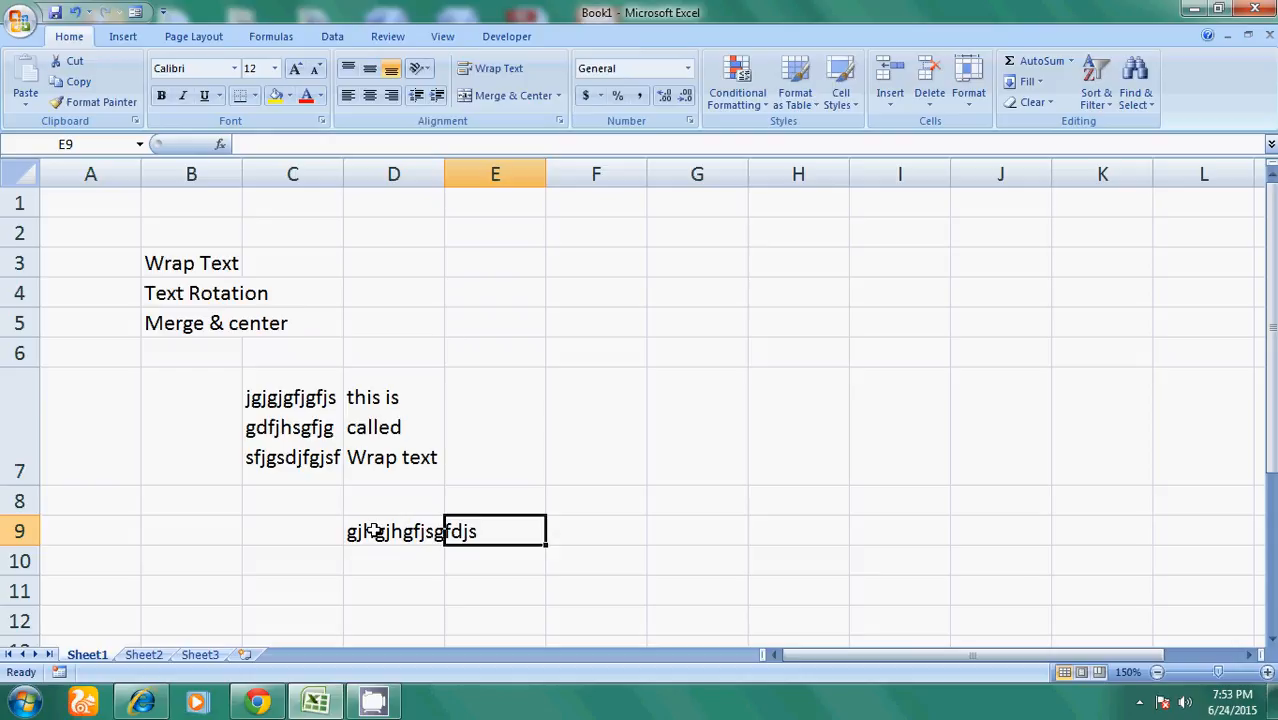
type("gj")
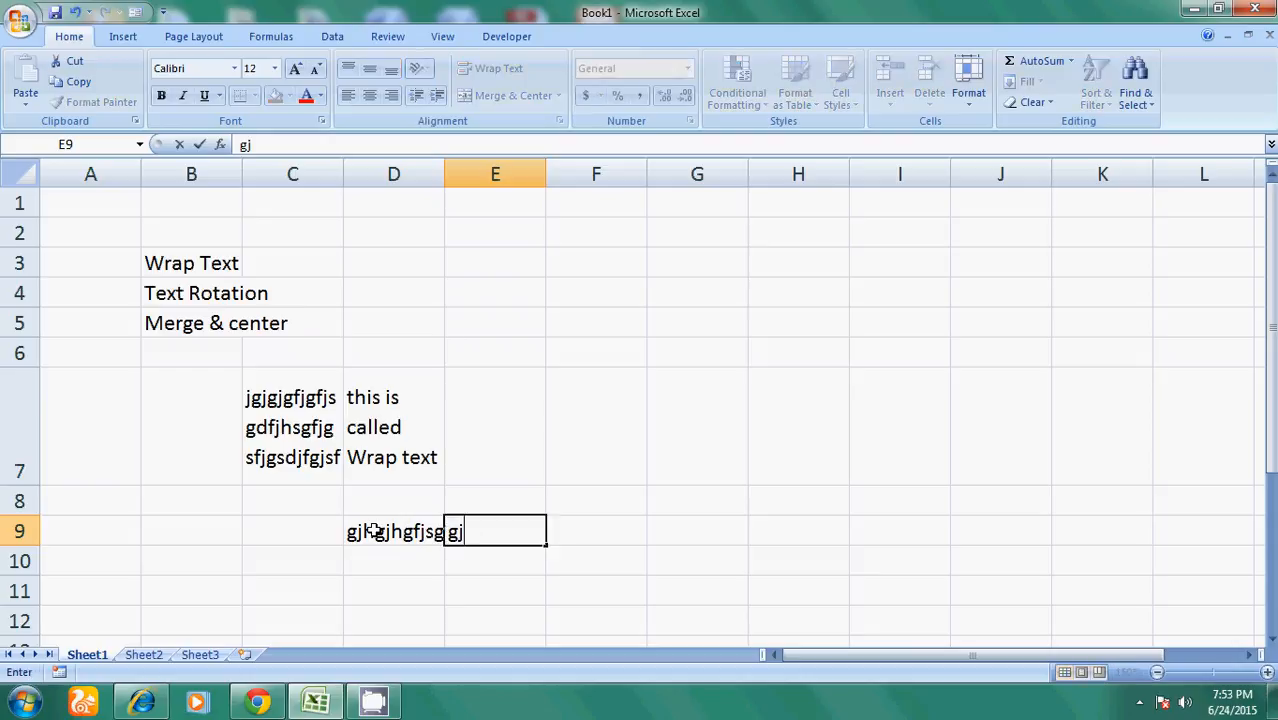
type("hgfjgfjsg")
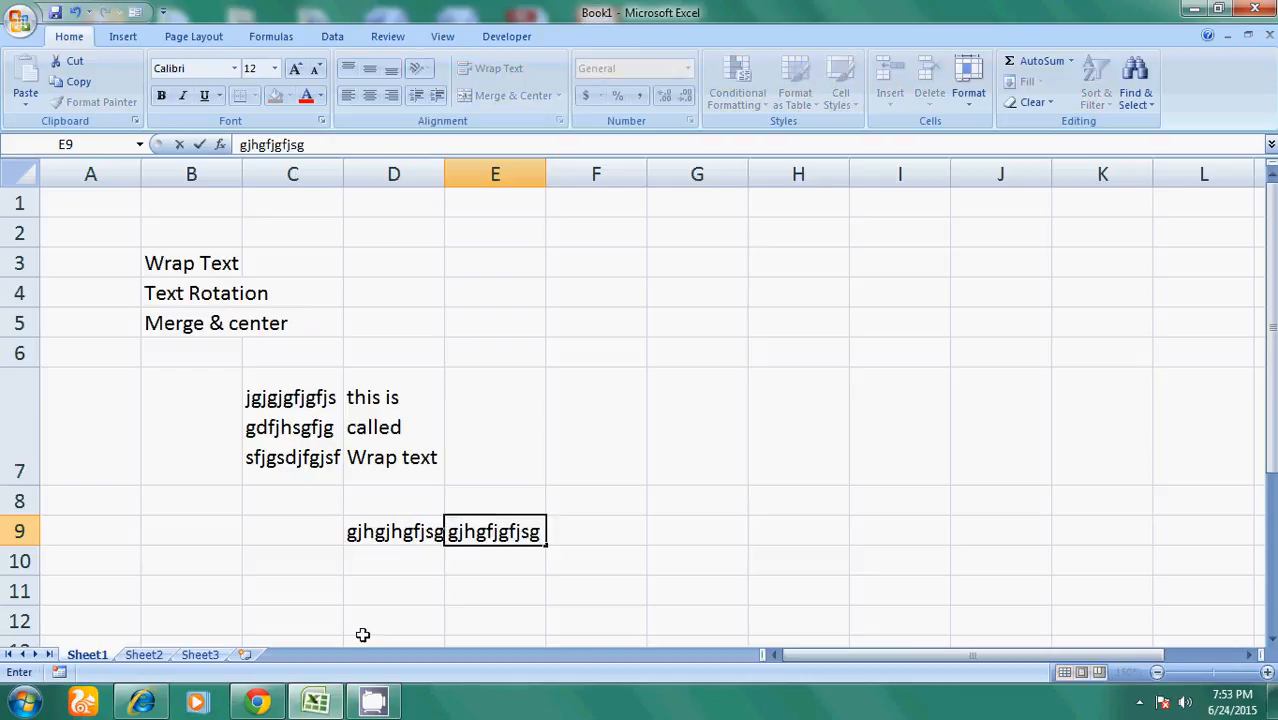
left_click(642, 610)
left_click(409, 533)
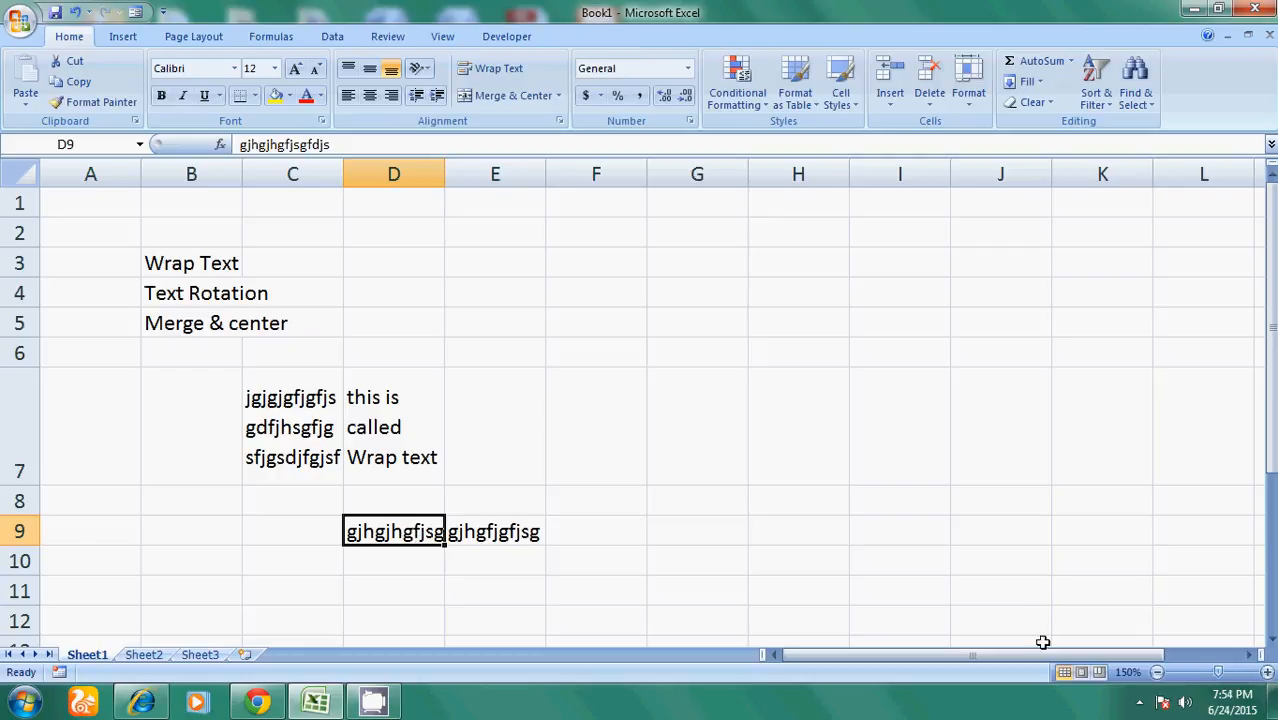
left_click_drag(1035, 663, 876, 640)
- Set D9's orientation to Angle Counterclockwise, then change it to Angle Clockwise
left_click(425, 70)
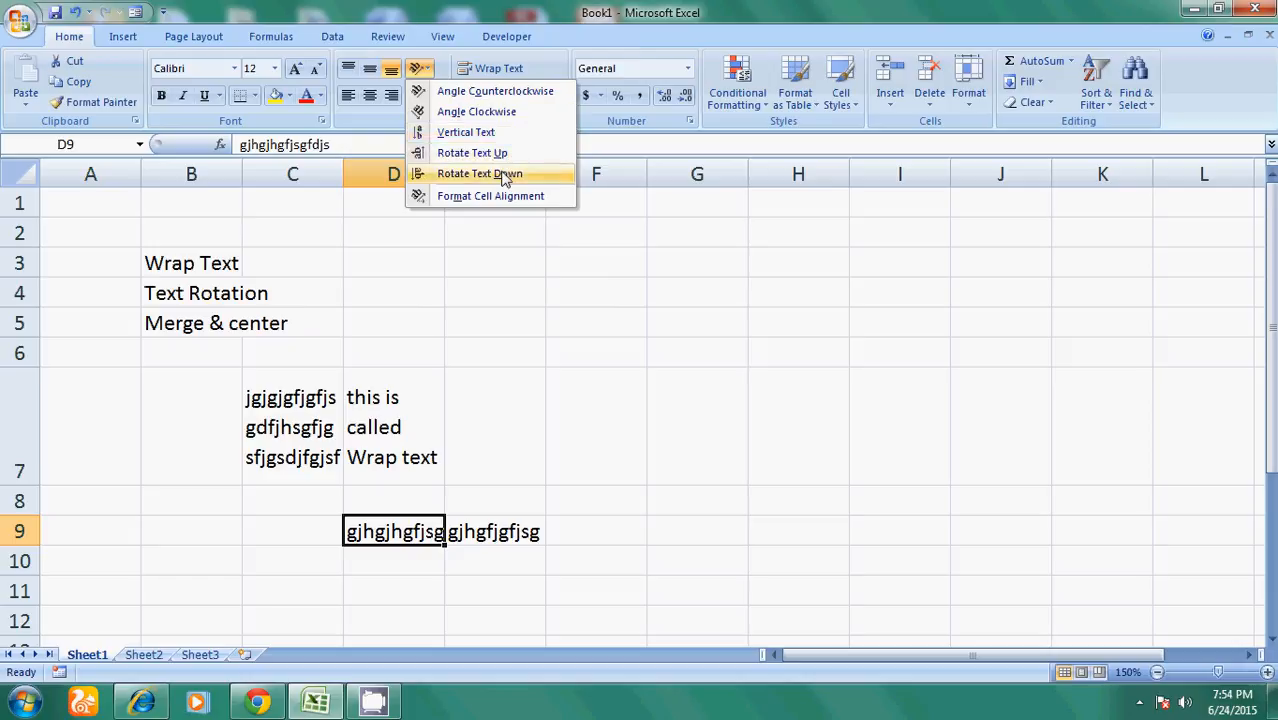
left_click(516, 93)
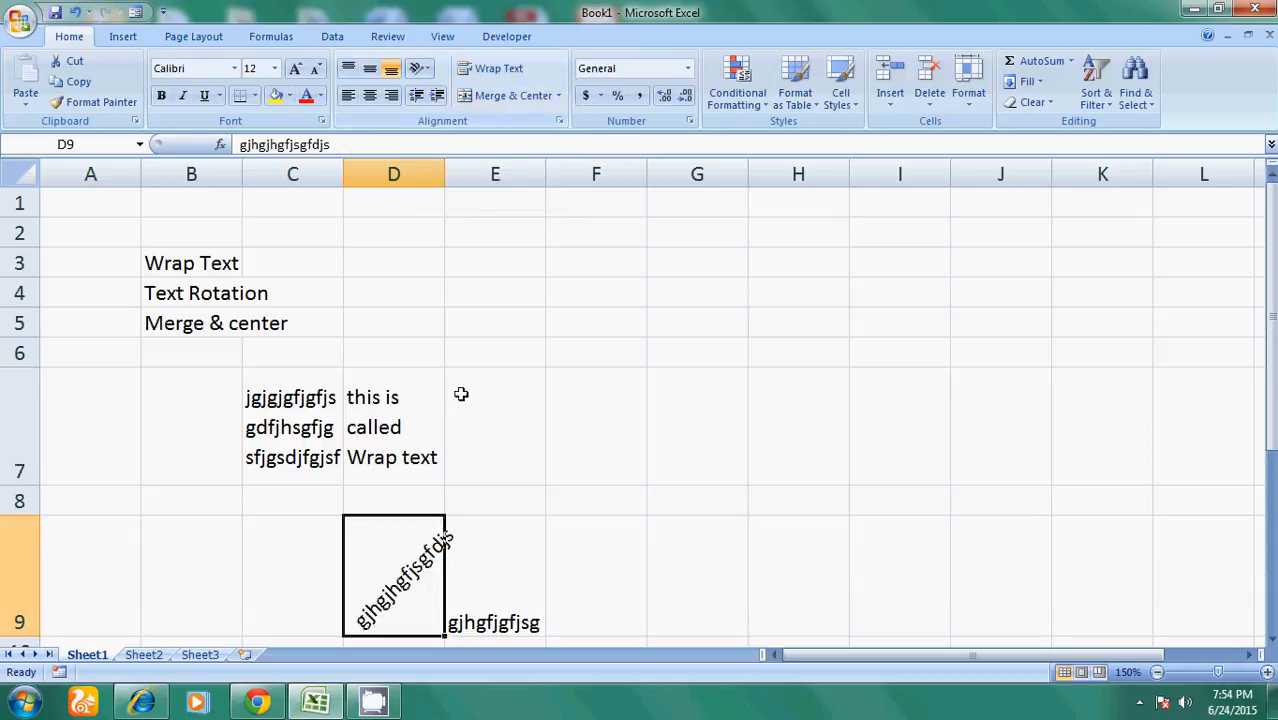
left_click(420, 68)
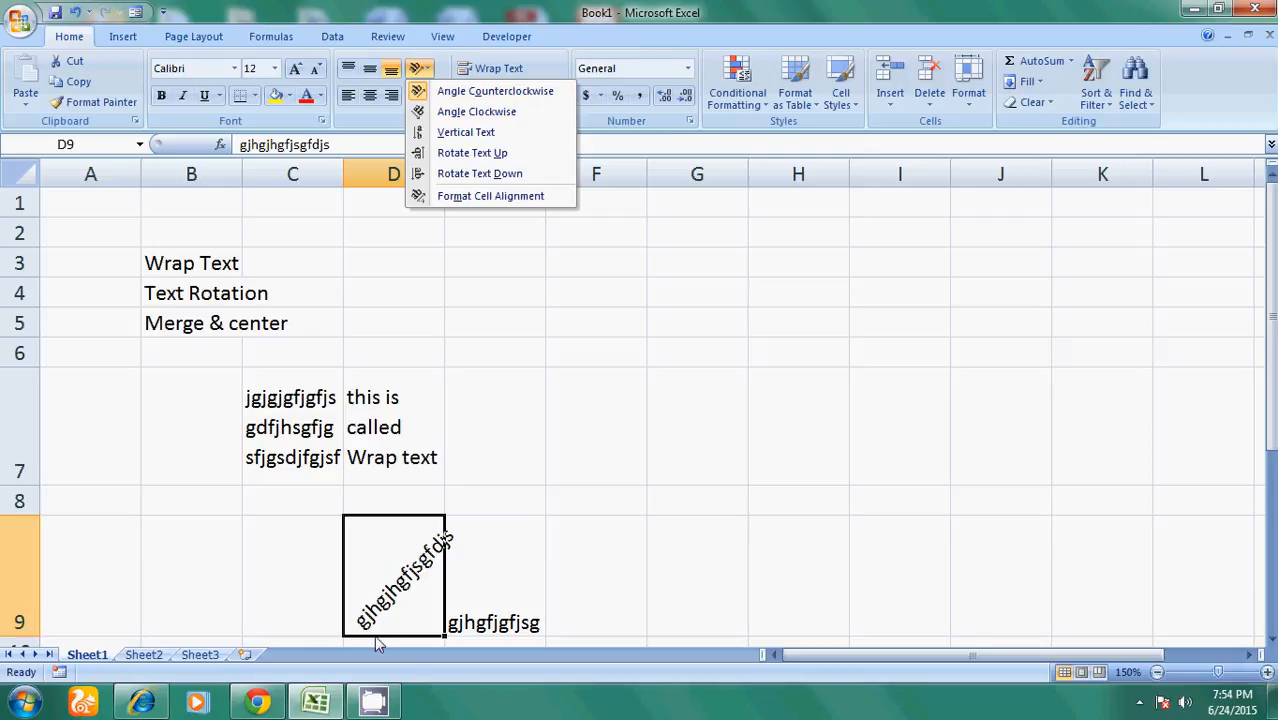
left_click(471, 112)
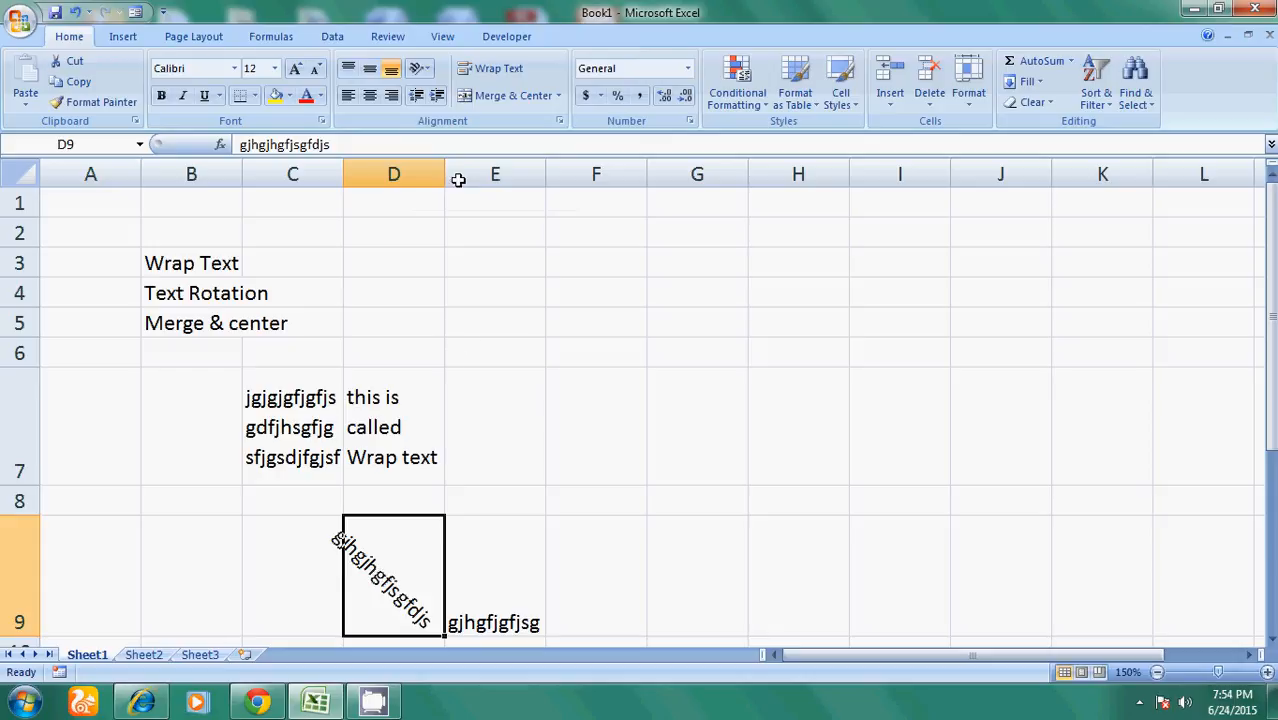
left_click(424, 70)
- Make D9 Vertical Text and narrow column D to 5.13 so D7 wraps onto four lines
left_click(445, 136)
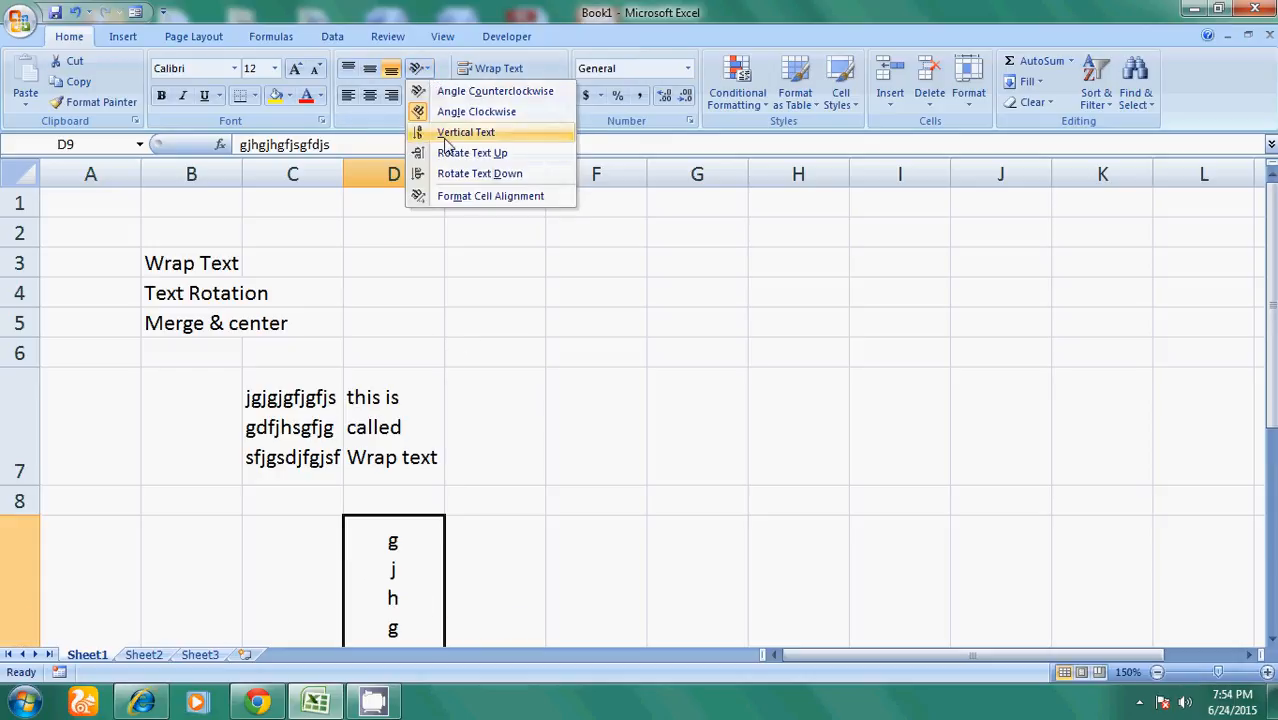
scroll(456, 569, "down", 2)
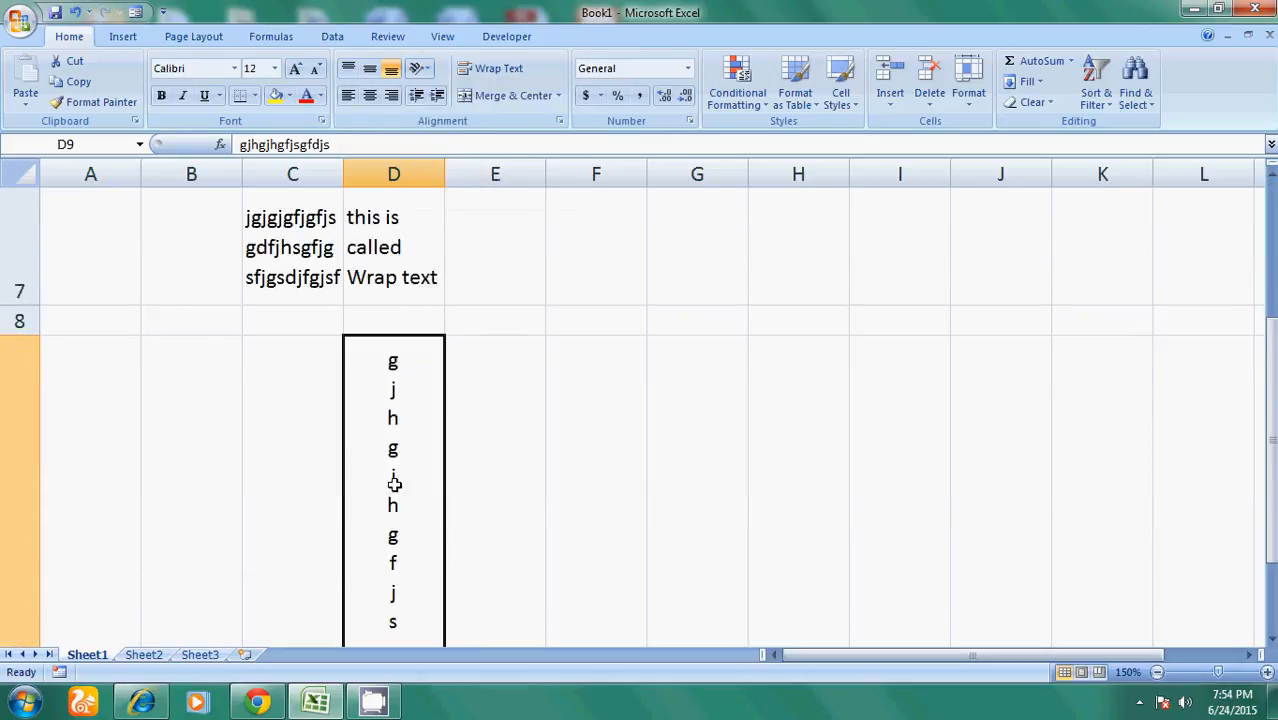
scroll(388, 490, "down", 2)
scroll(388, 490, "up", 2)
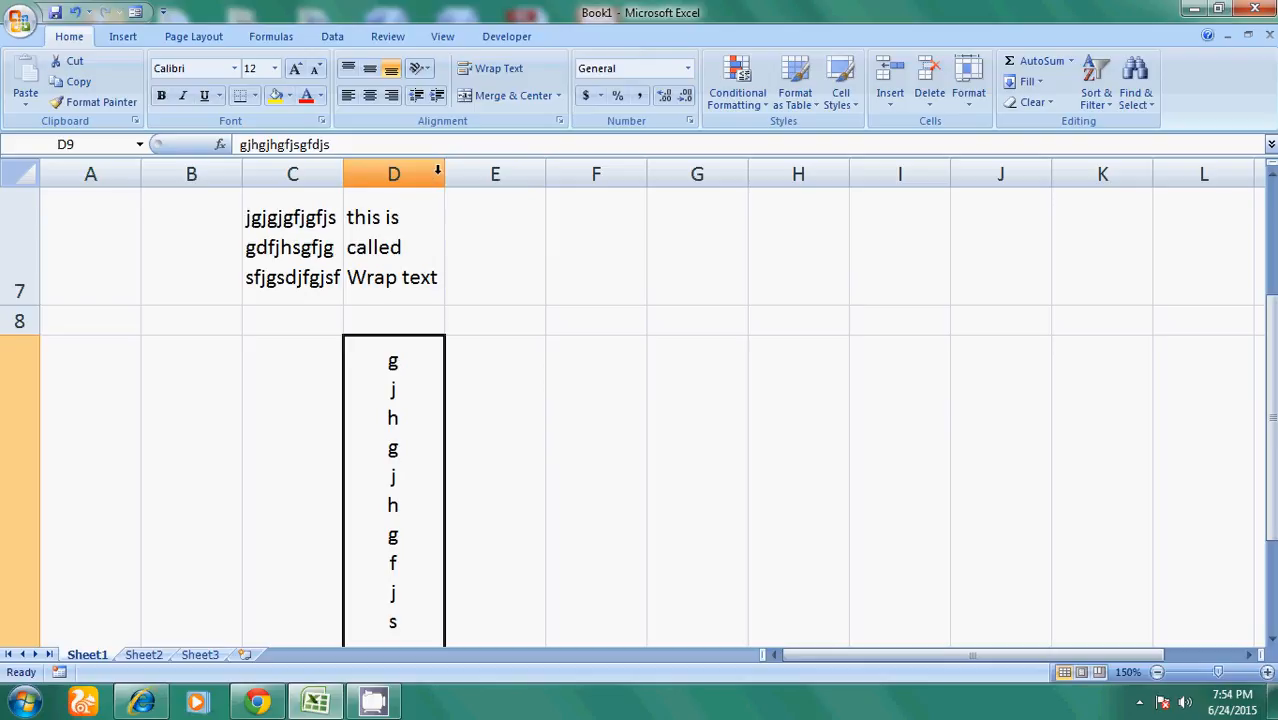
left_click_drag(445, 175, 438, 176)
left_click_drag(420, 179, 409, 183)
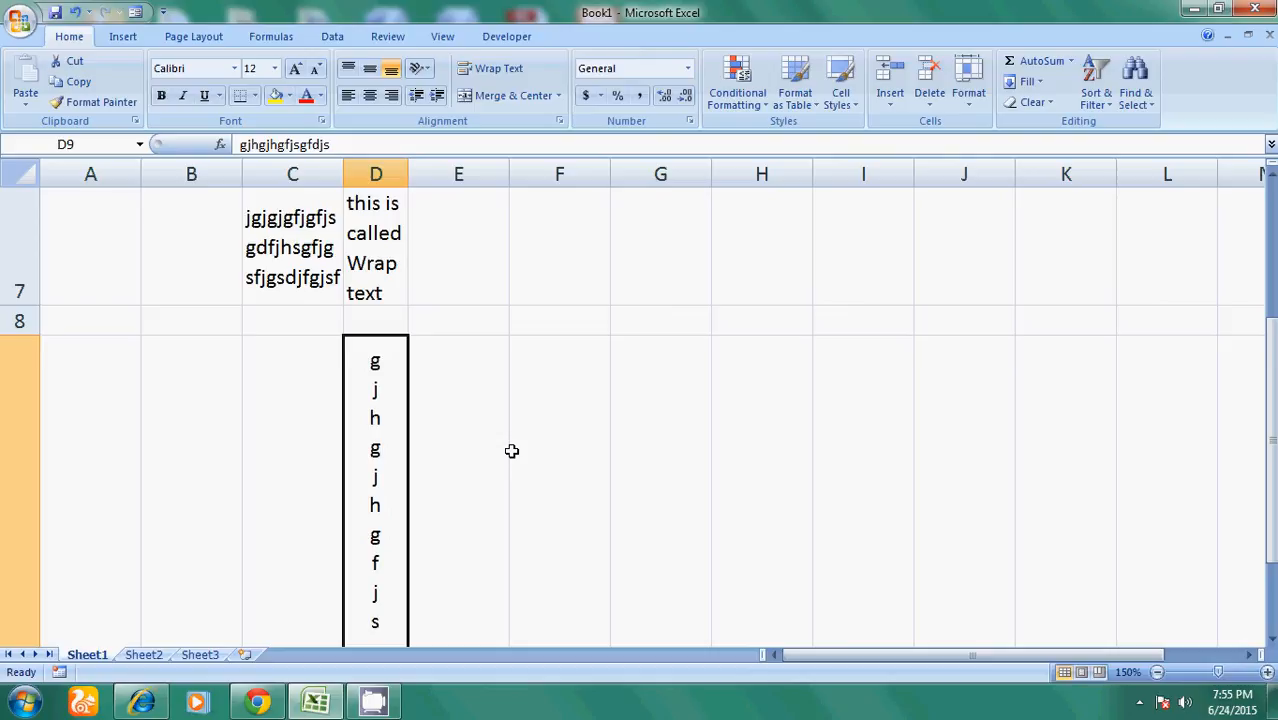
scroll(511, 451, "down", 2)
scroll(511, 448, "up", 3)
- Change D9's text orientation to Rotate Text Down
left_click(417, 67)
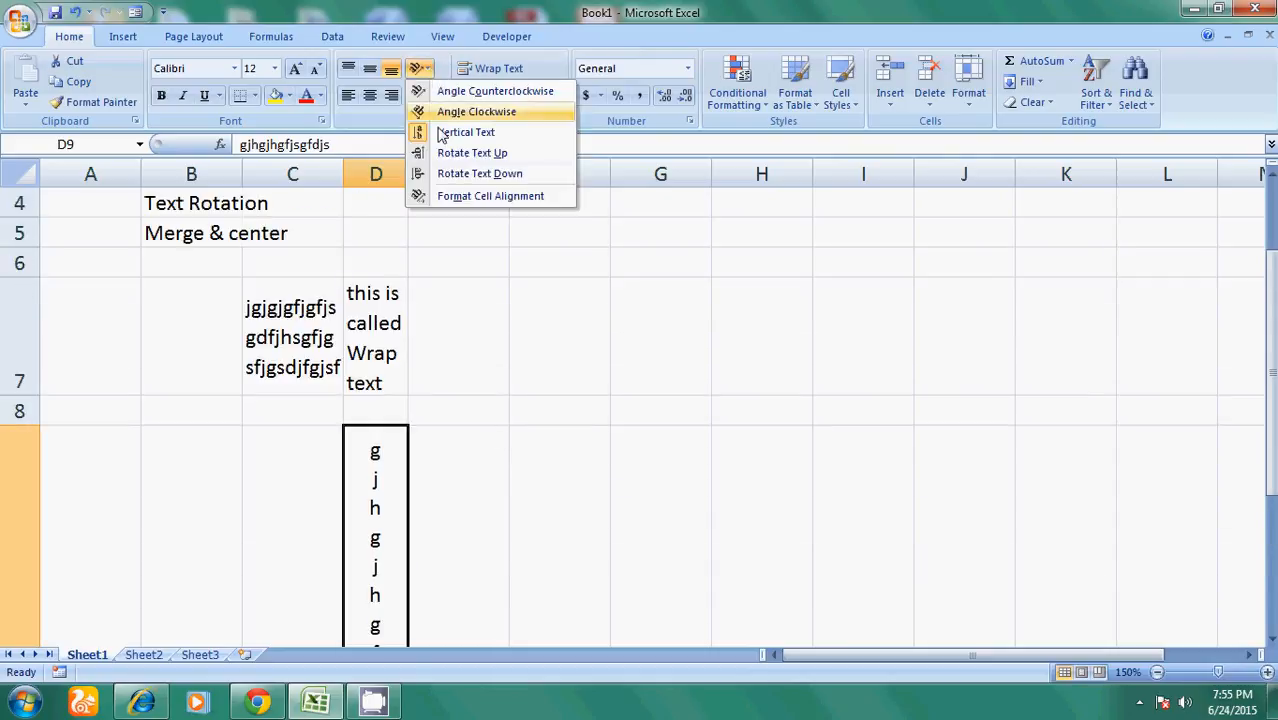
left_click(456, 176)
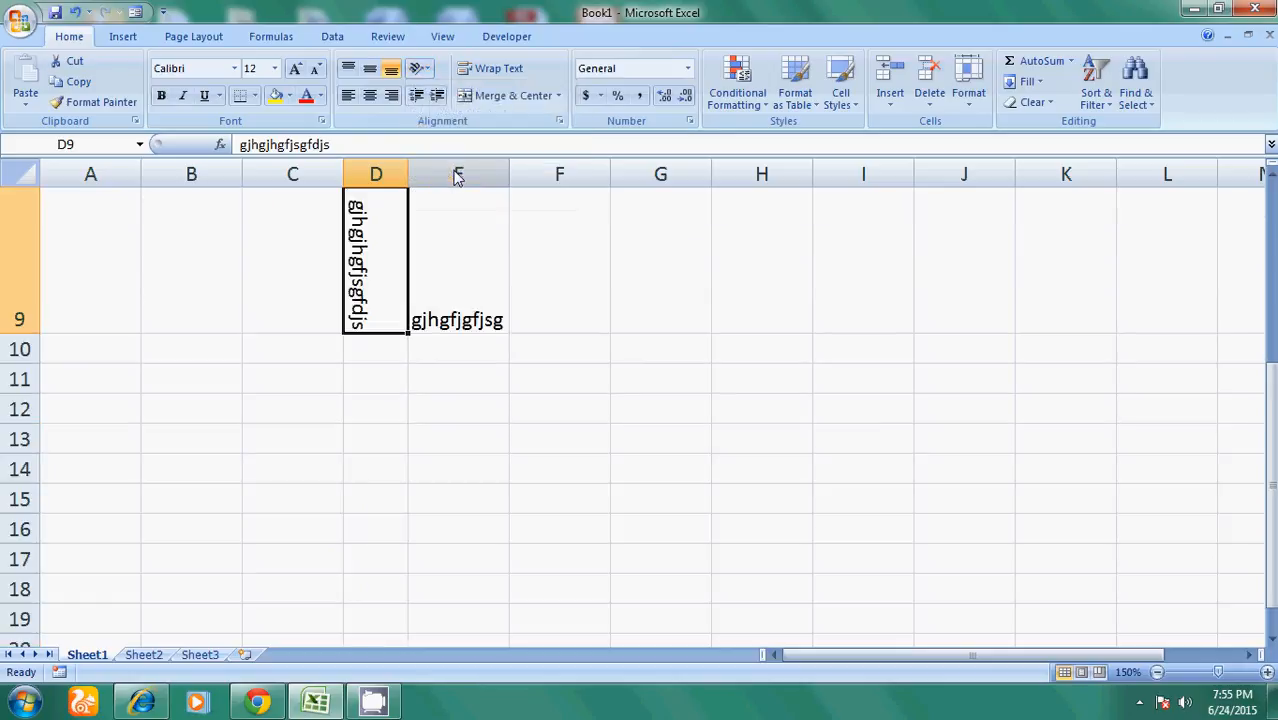
scroll(408, 291, "up", 1)
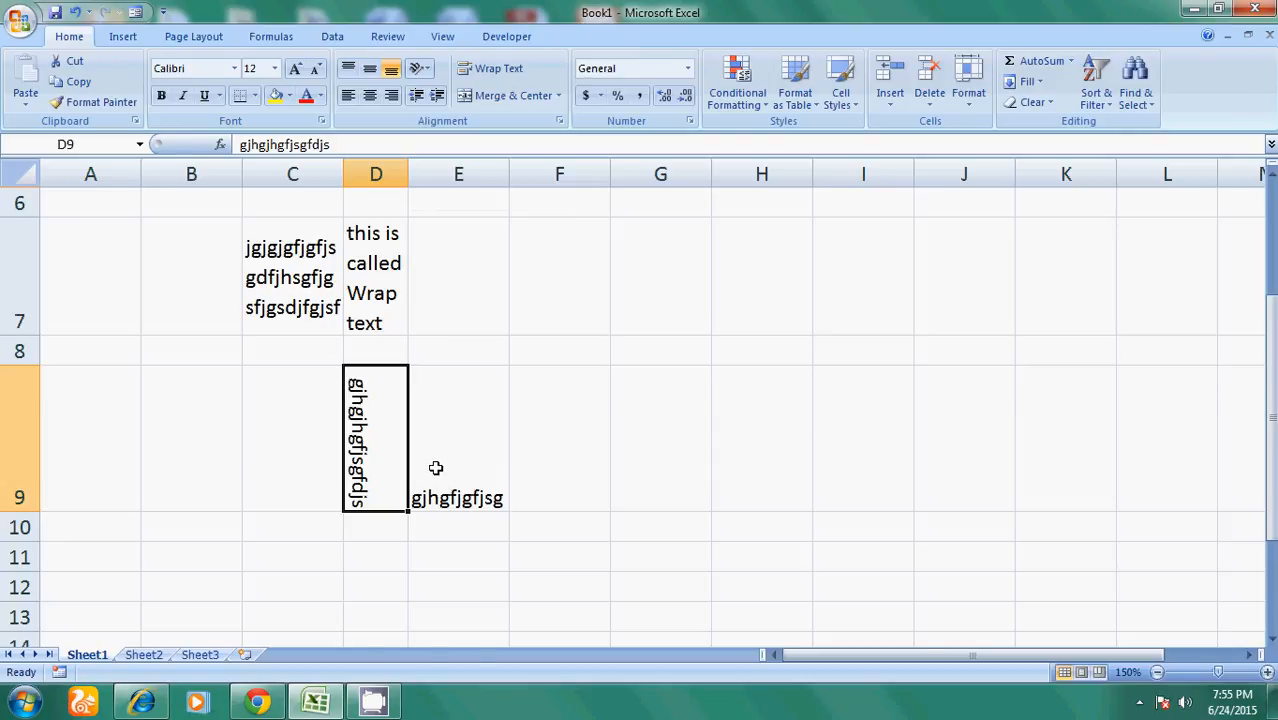
scroll(435, 468, "up", 2)
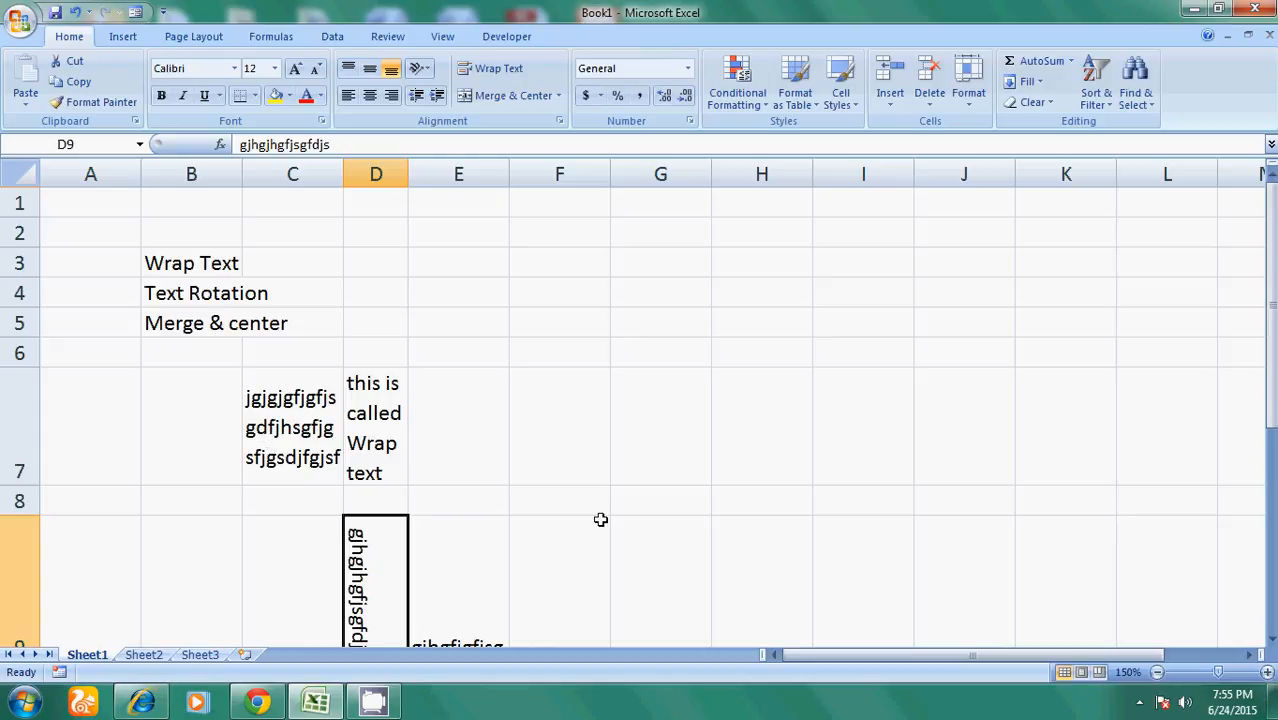
- Apply Merge & Center to F5:G5, then reselect the merged cell to check it
left_click(532, 320)
left_click_drag(599, 311, 661, 310)
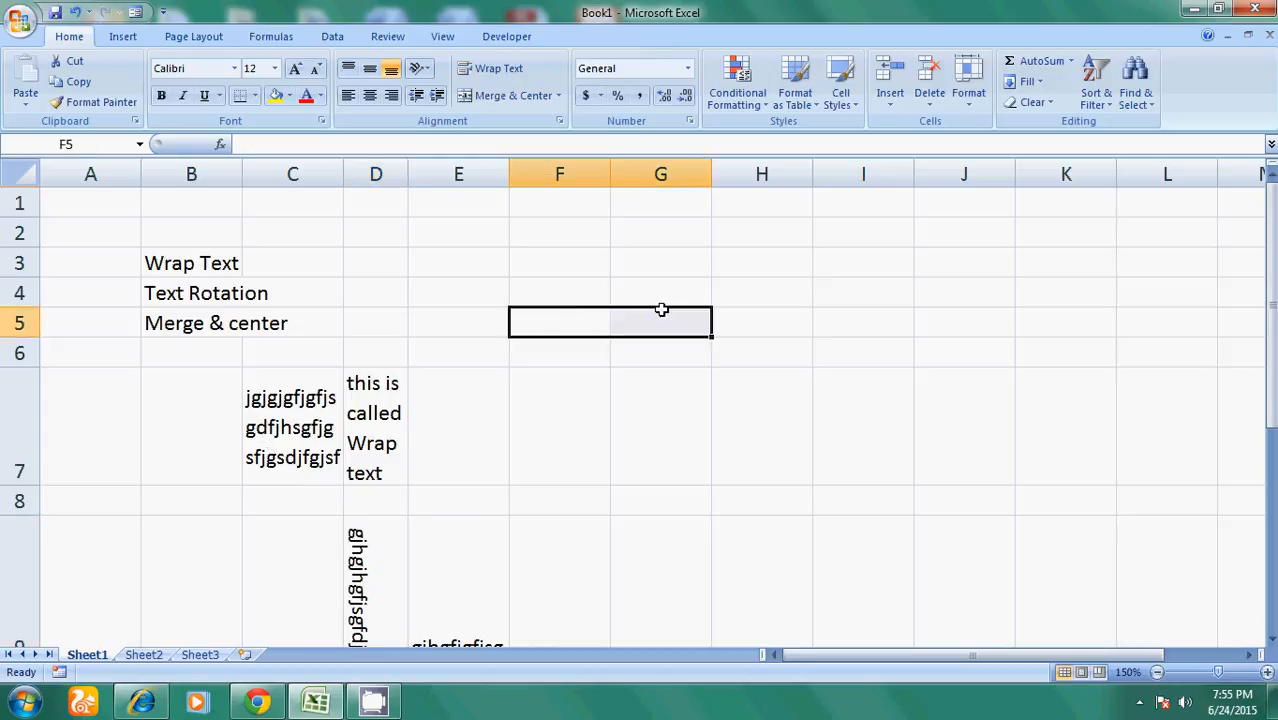
left_click(530, 96)
left_click(648, 421)
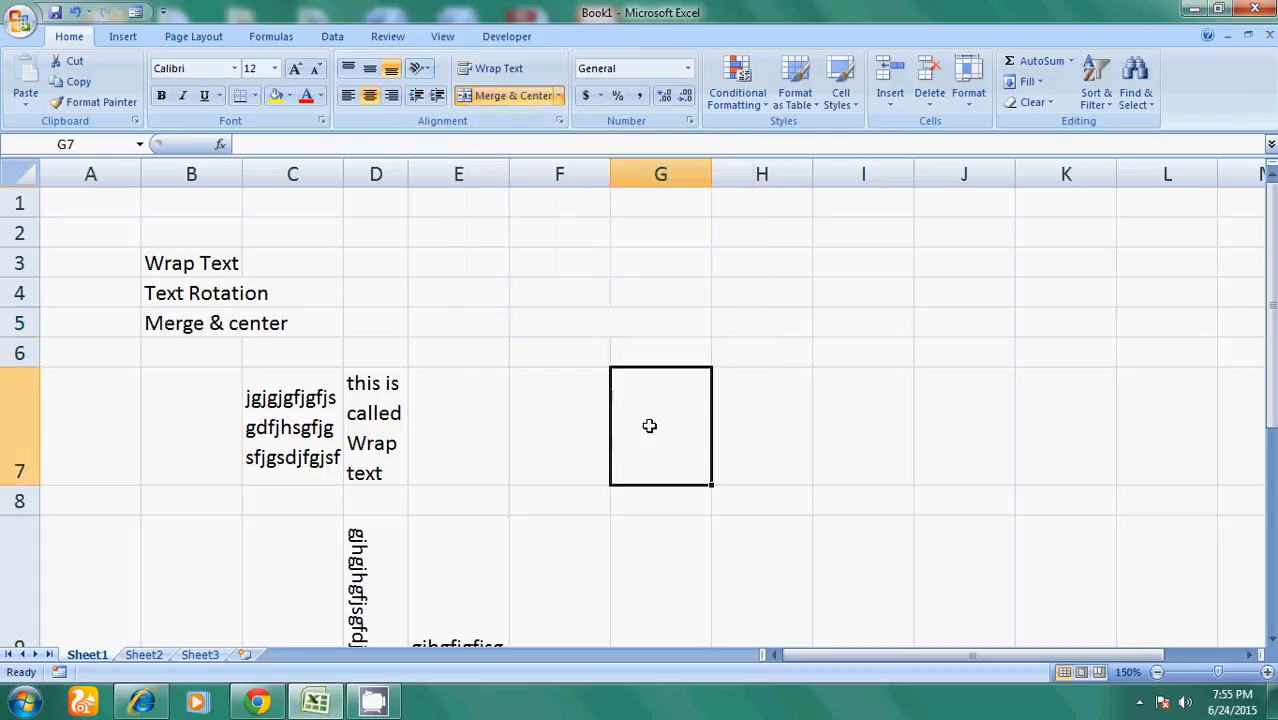
left_click(587, 319)
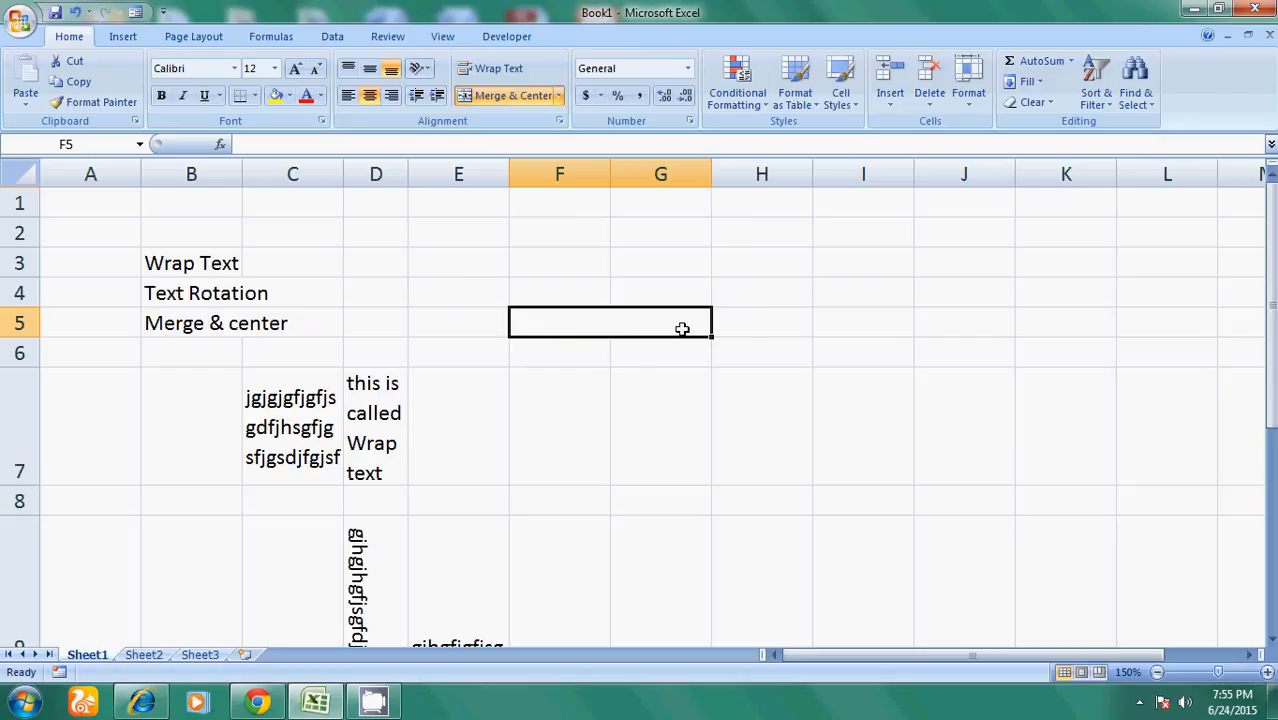
scroll(496, 479, "down", 2)
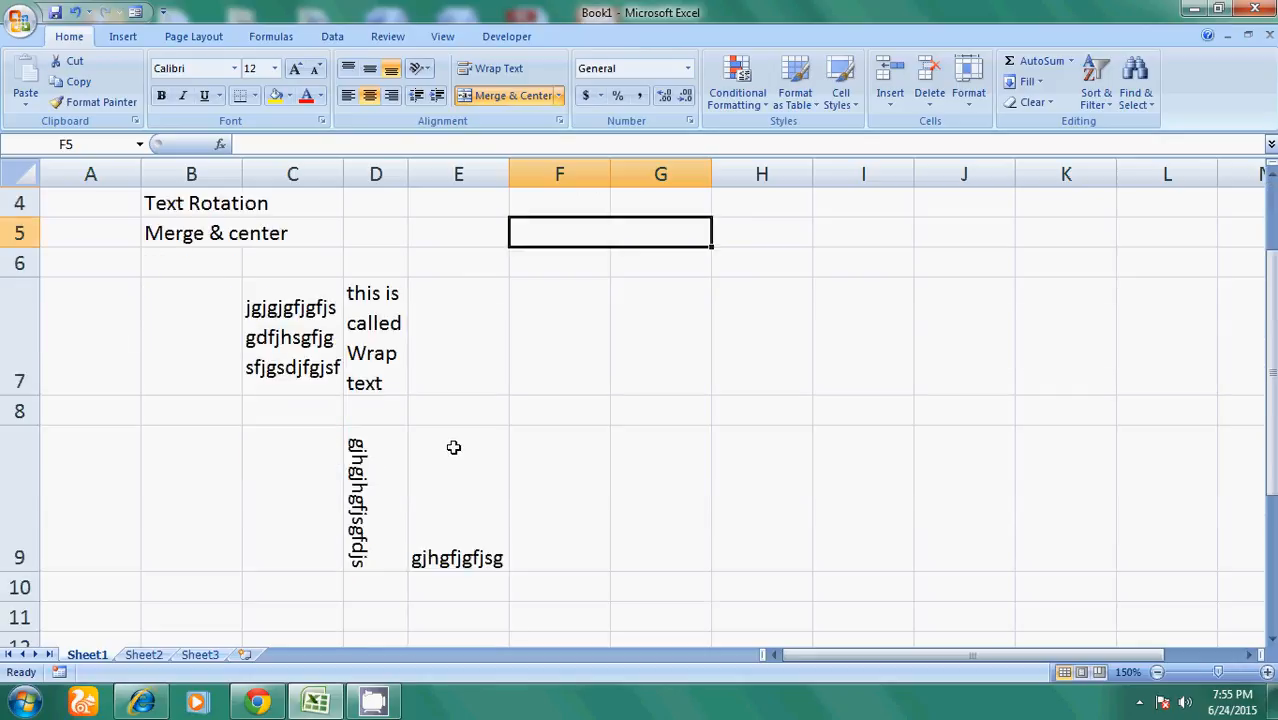
scroll(542, 491, "up", 2)
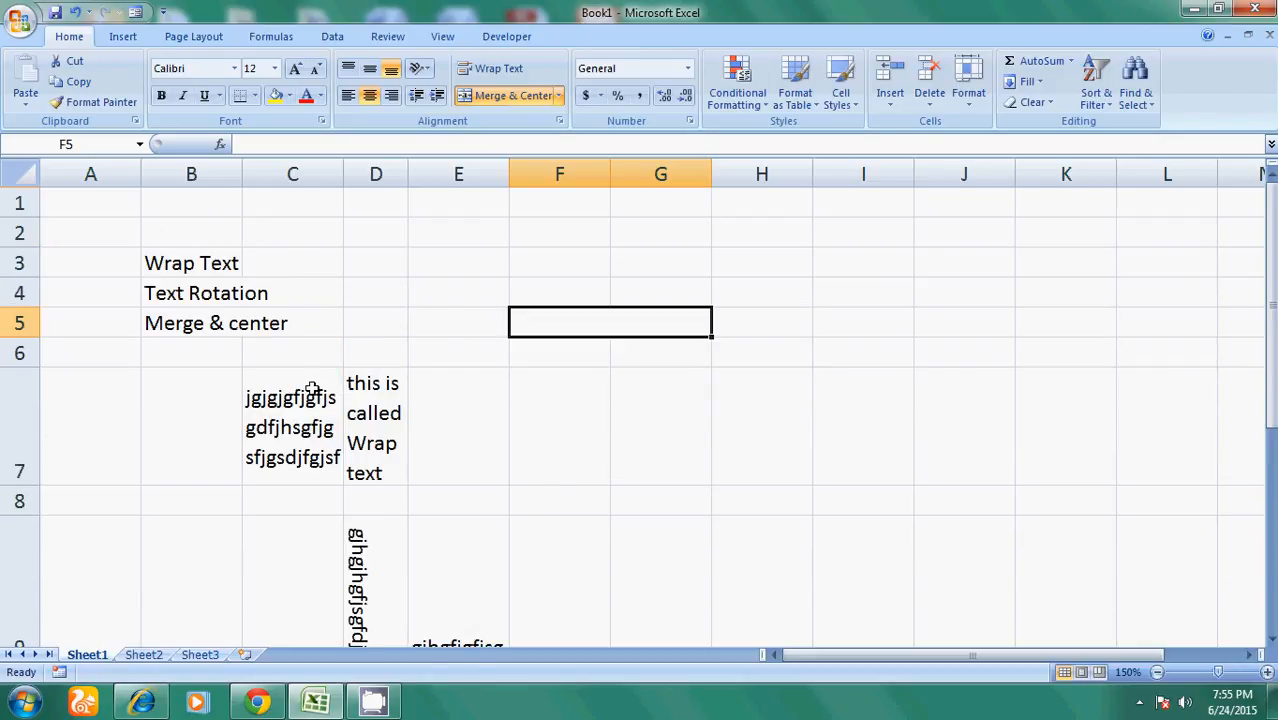
scroll(620, 466, "down", 2)
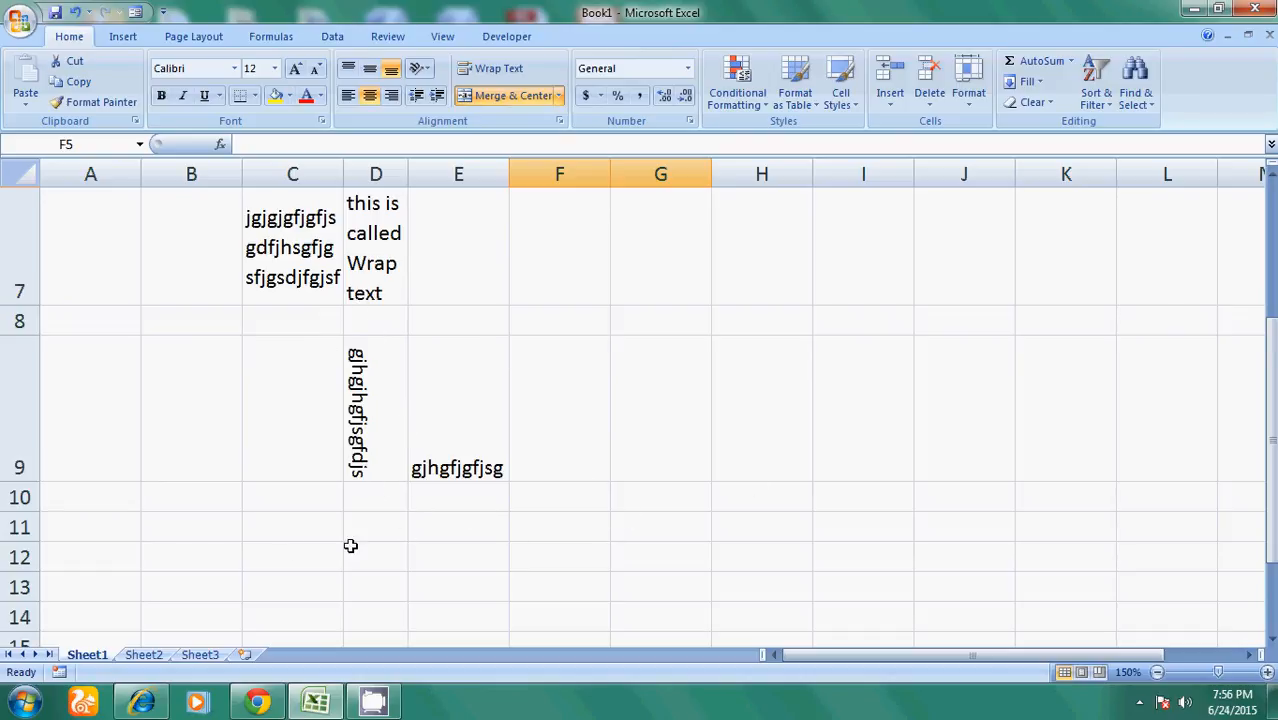
- Type comp-Int.weebly.com into C12, then select C12 through E12
left_click(276, 561)
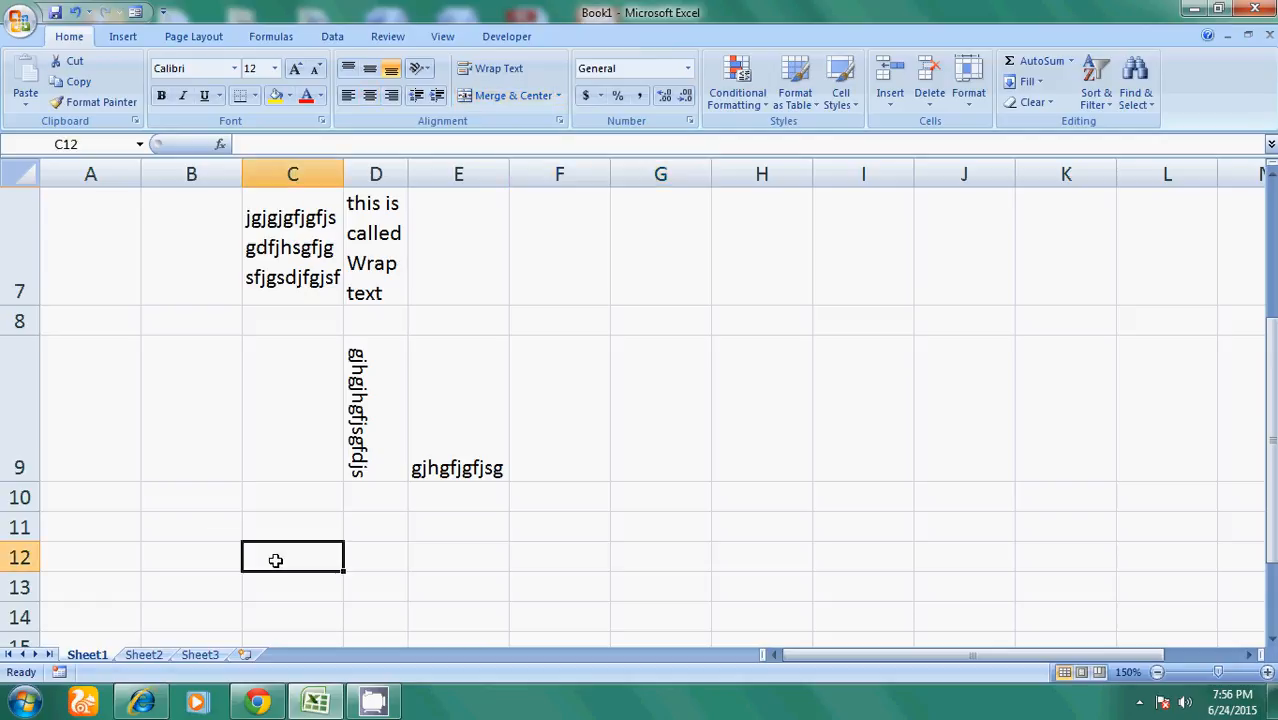
type("comp")
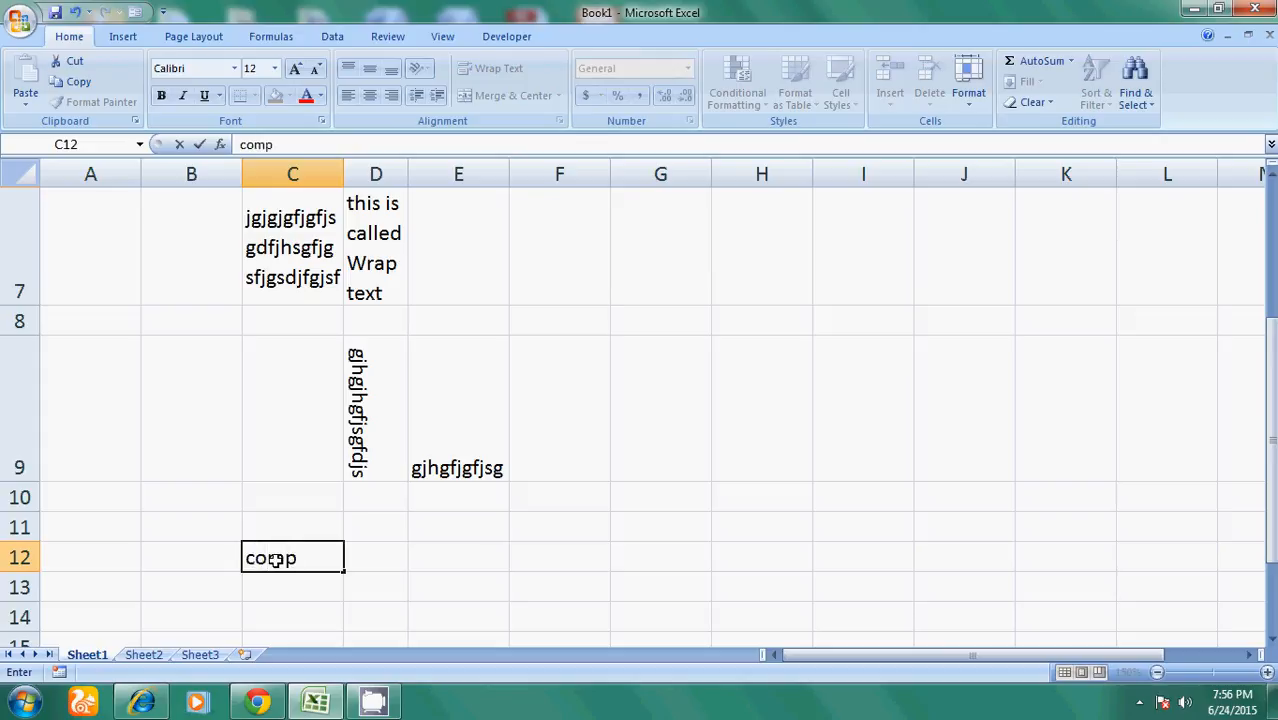
type("-Int.weeb")
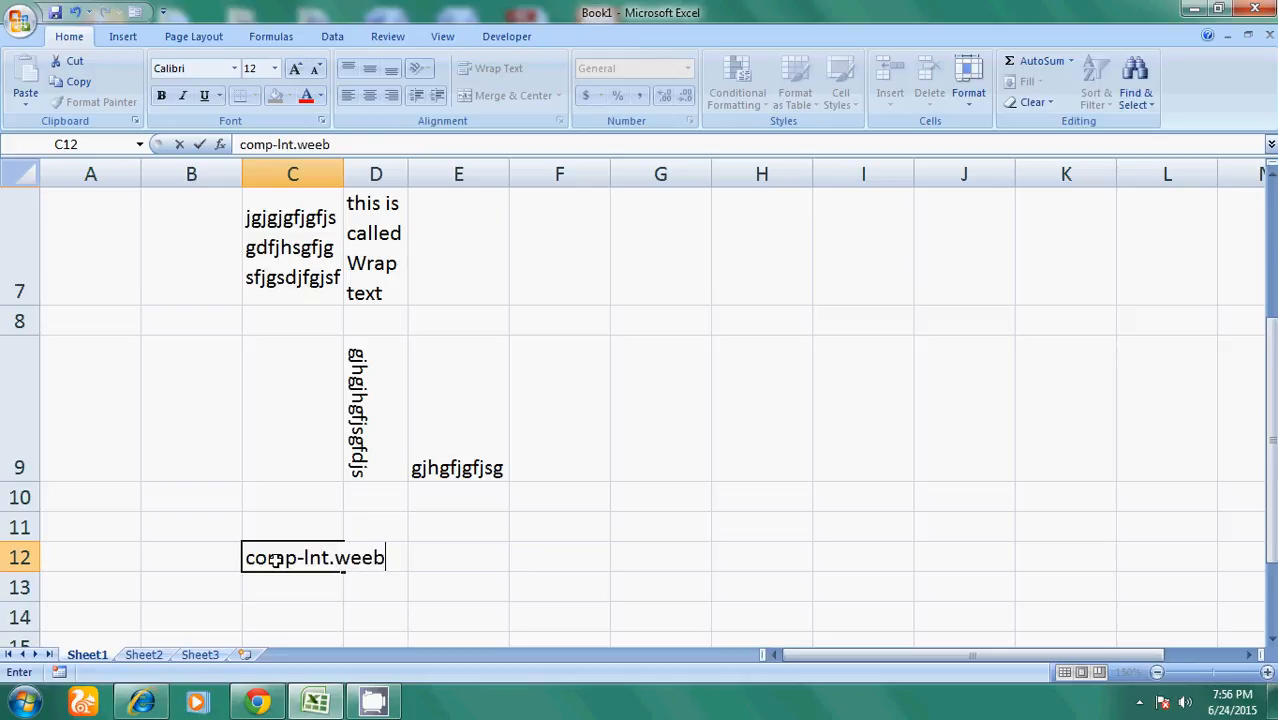
type("ly.com")
left_click(470, 608)
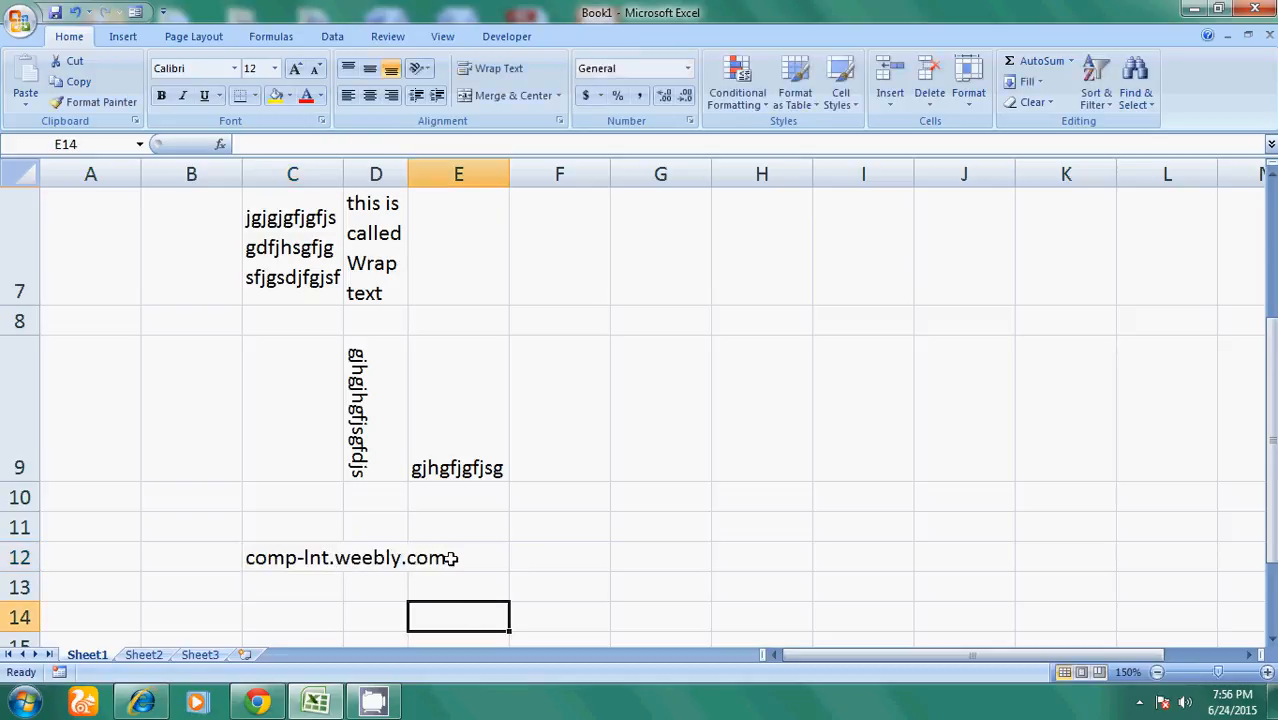
left_click_drag(270, 562, 424, 562)
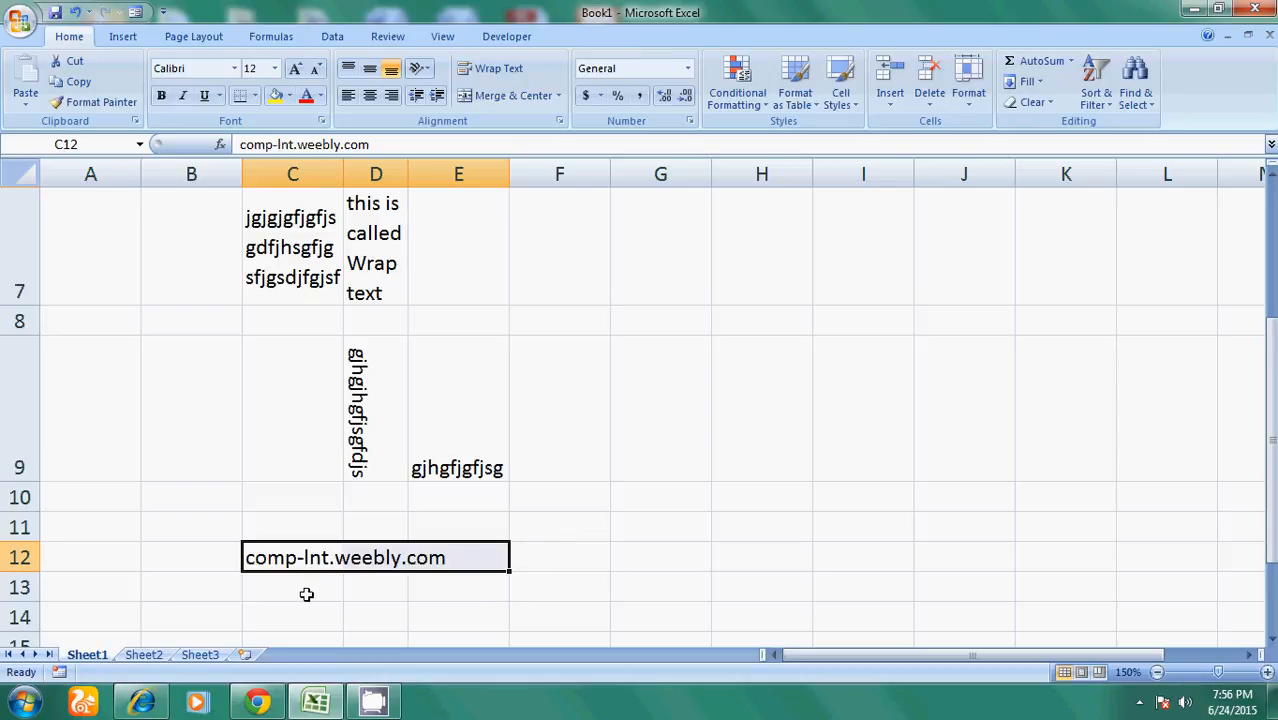
- Enter a ten-digit phone number in C13, then bring up the CamStudio recorder from the tray
left_click(306, 594)
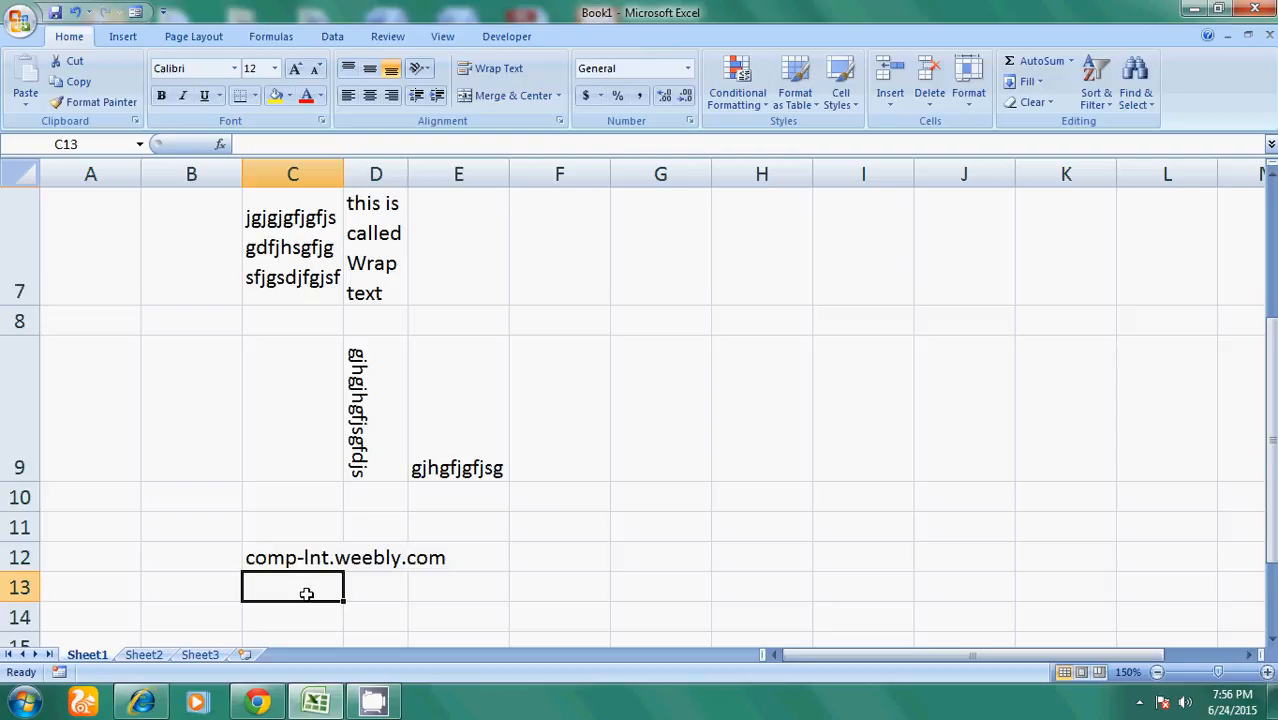
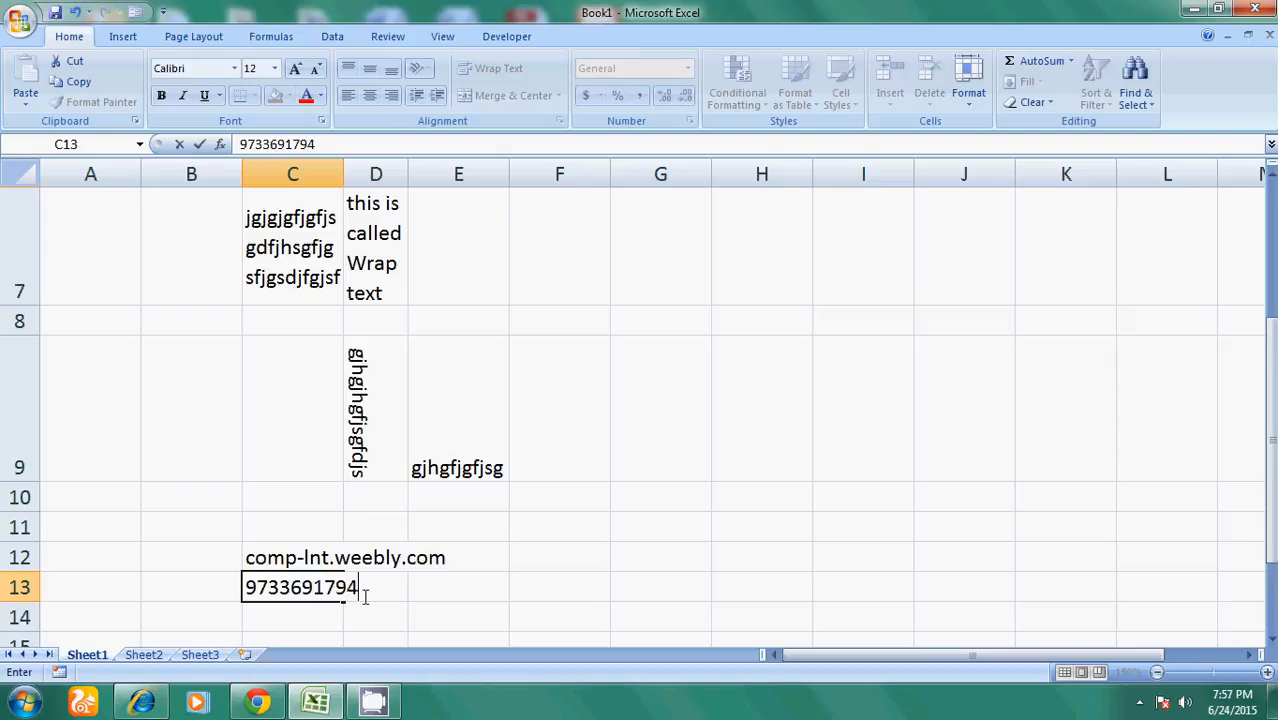
left_click(471, 617)
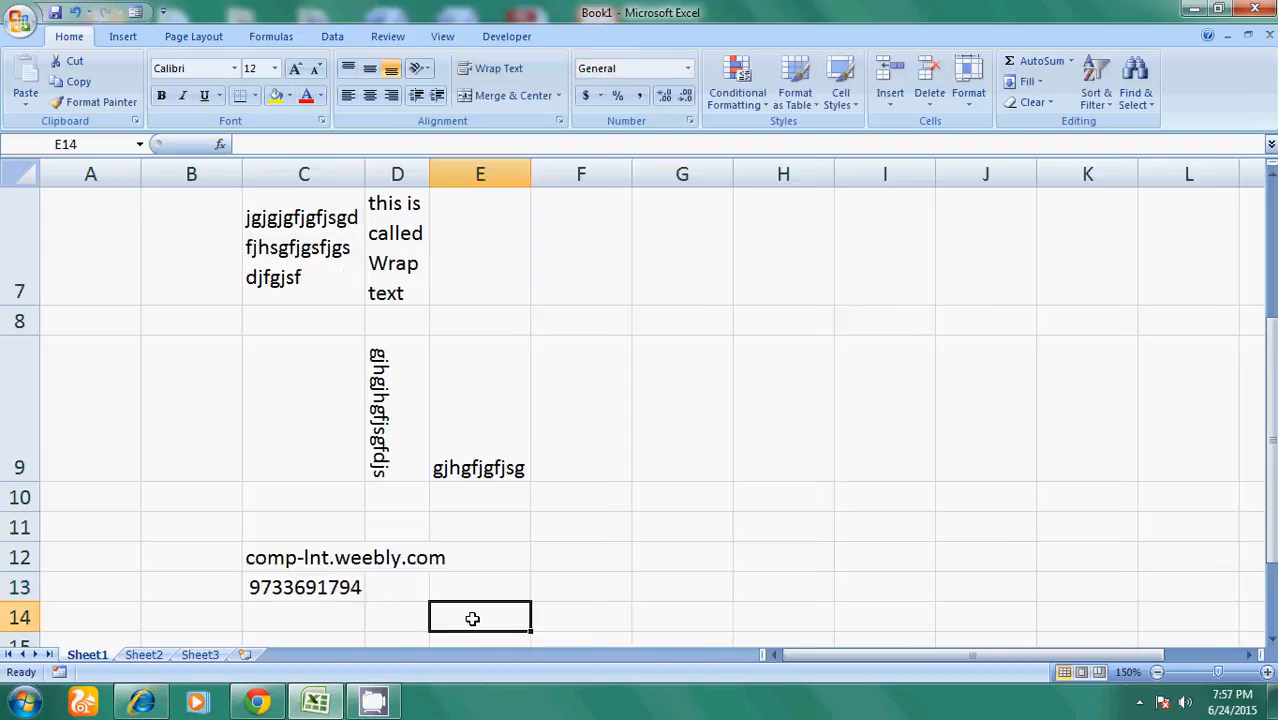
left_click(1139, 702)
left_click(1138, 607)
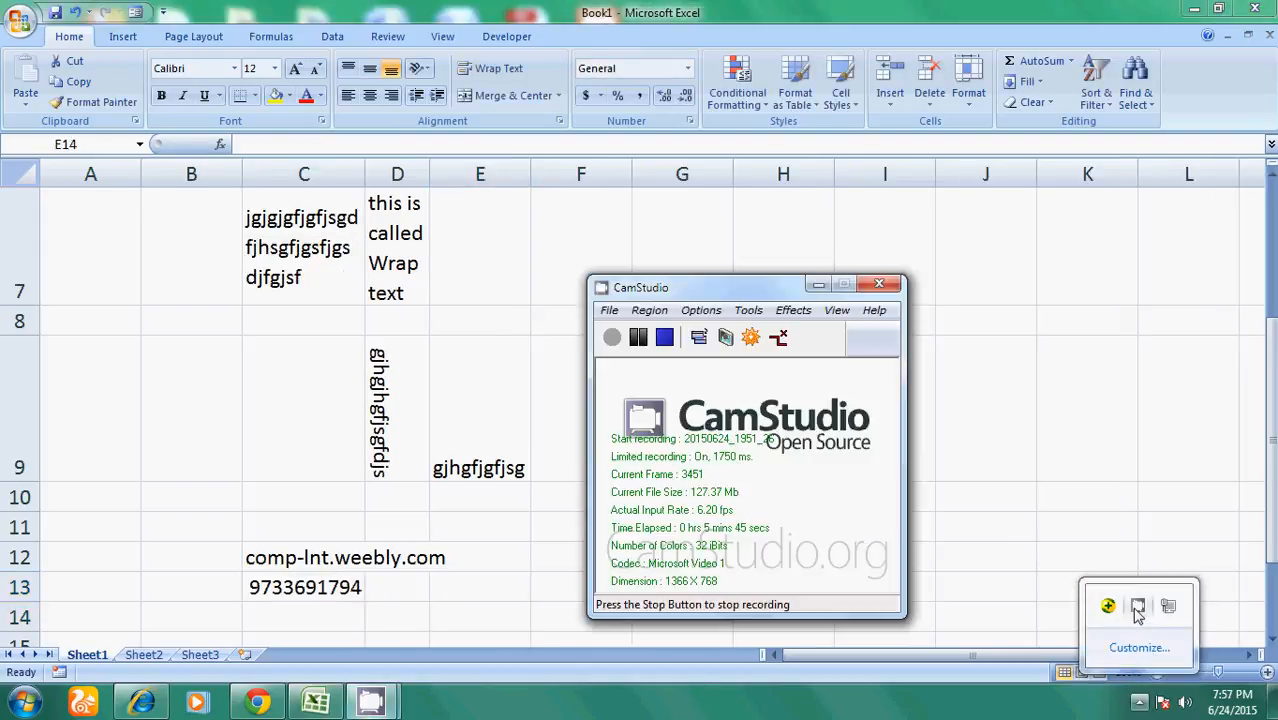